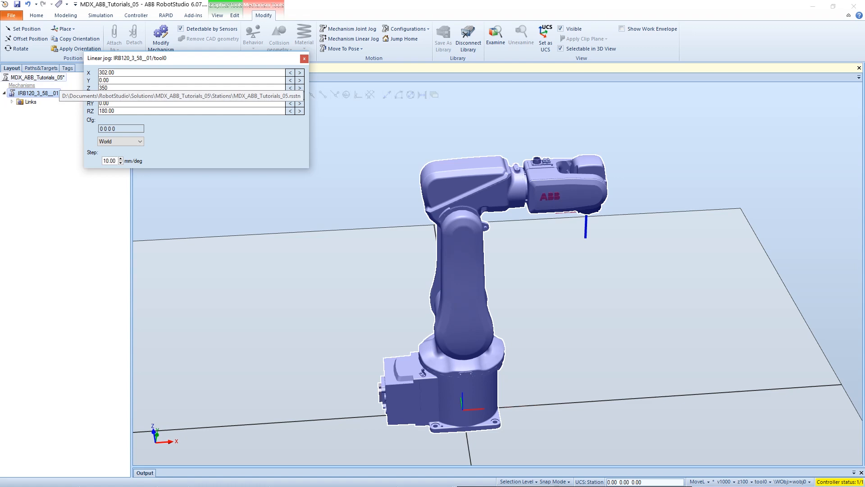
Step: Move the robot tool to Z 350 mm with the linear jog and close the jog dialog
click(624, 235)
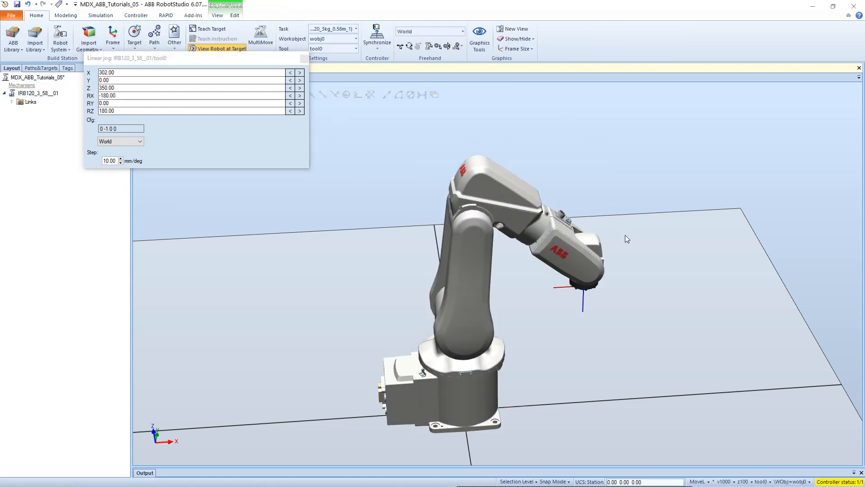
click(594, 238)
click(304, 58)
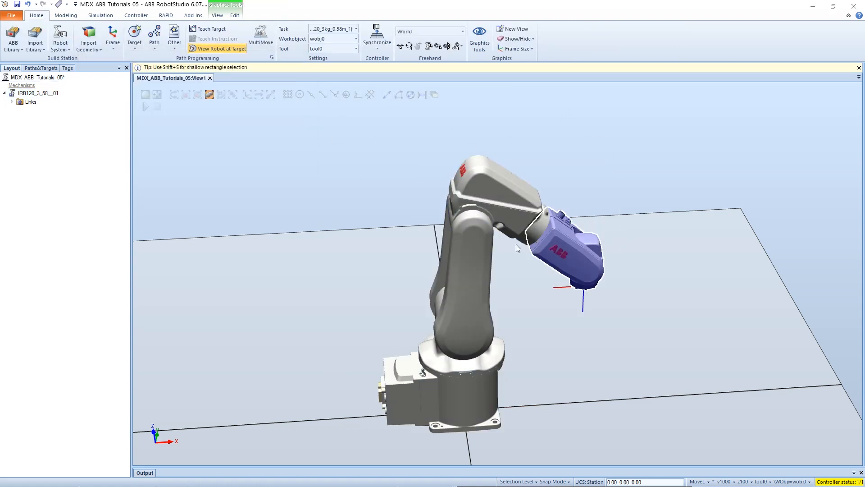
click(501, 196)
ctrl+shift+drag(522, 247, 539, 223)
click(235, 171)
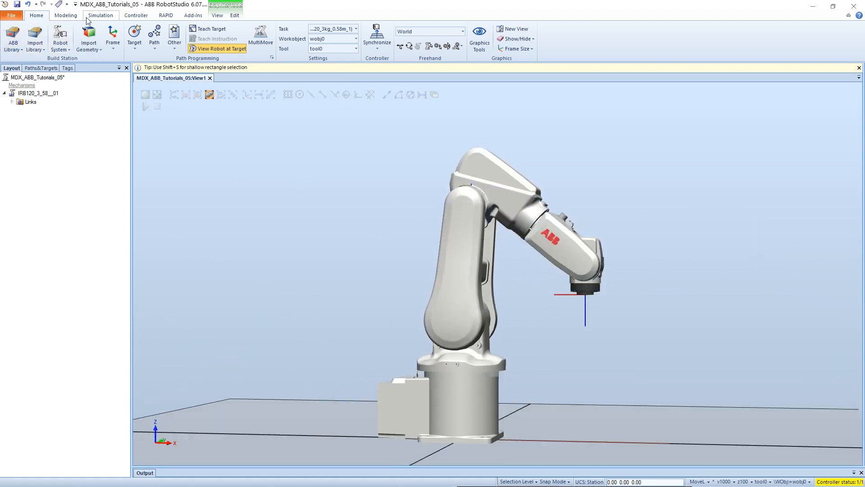
Step: Teach a target at the robot's current position and rename it HOME
click(220, 35)
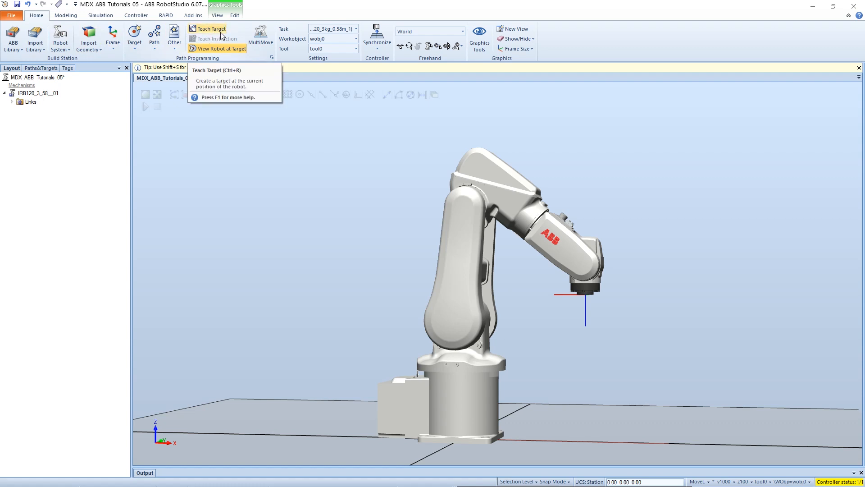
click(220, 32)
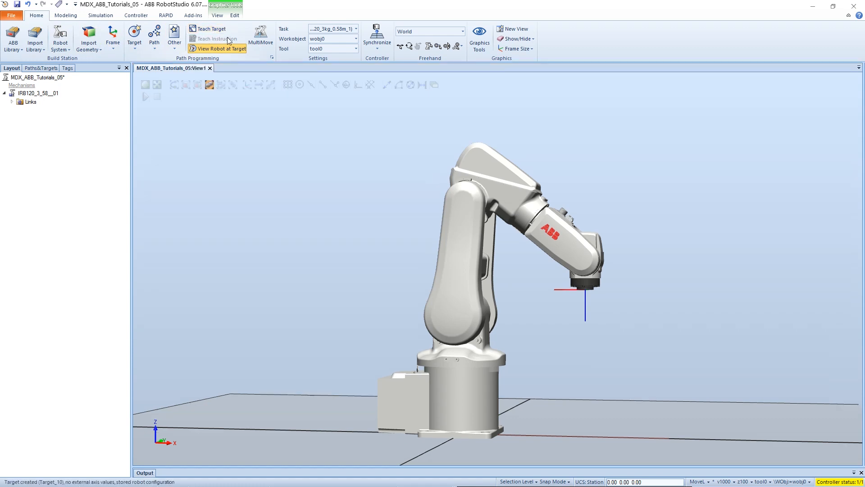
click(47, 68)
click(68, 146)
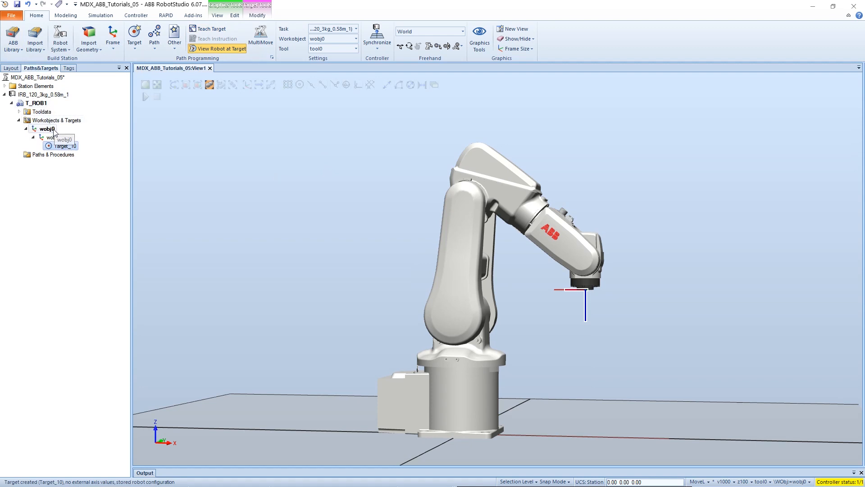
double_click(65, 145)
text(HOME)
click(352, 276)
Step: Start creating targets with the World reference and add a first point at X 150, Y 150, Z 200 mm
scroll(391, 282, down, 6)
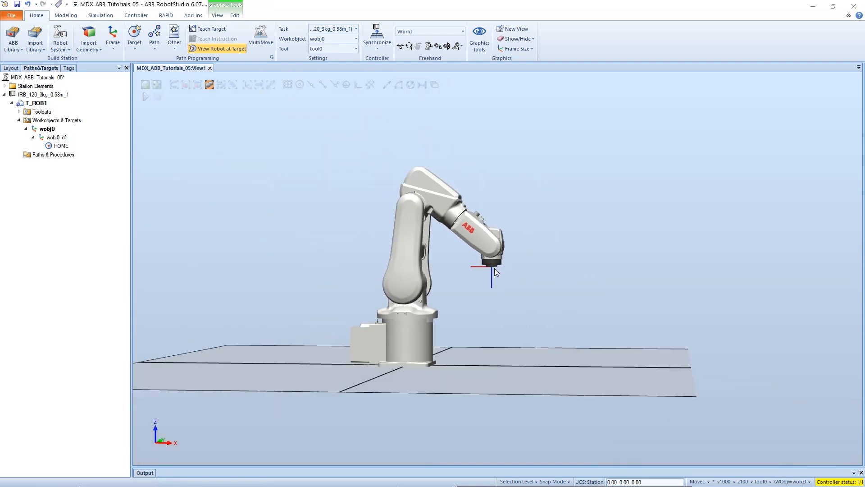
ctrl+shift+drag(482, 272, 528, 326)
ctrl+shift+drag(470, 319, 467, 318)
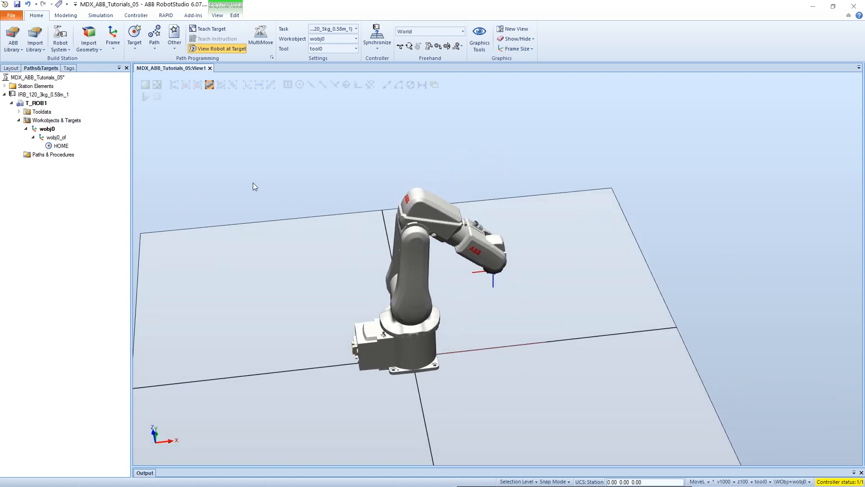
click(135, 34)
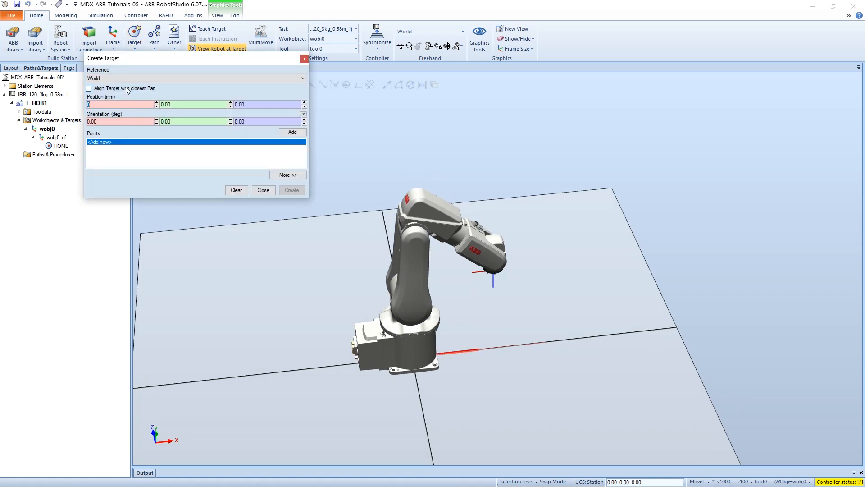
click(156, 90)
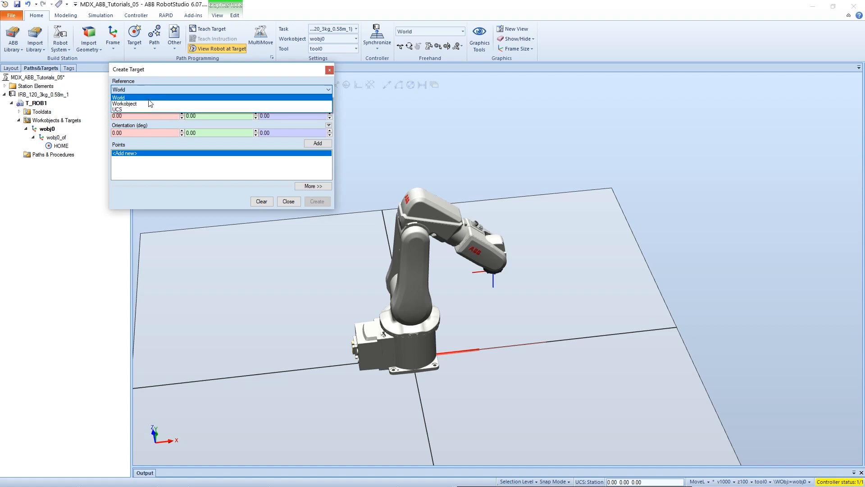
key(Escape)
click(124, 116)
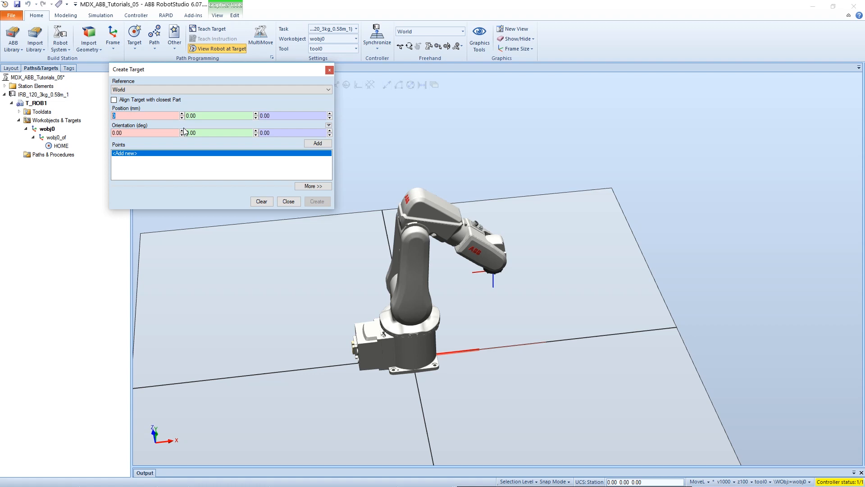
text(100)
click(210, 116)
key(Tab)
text(200)
click(313, 144)
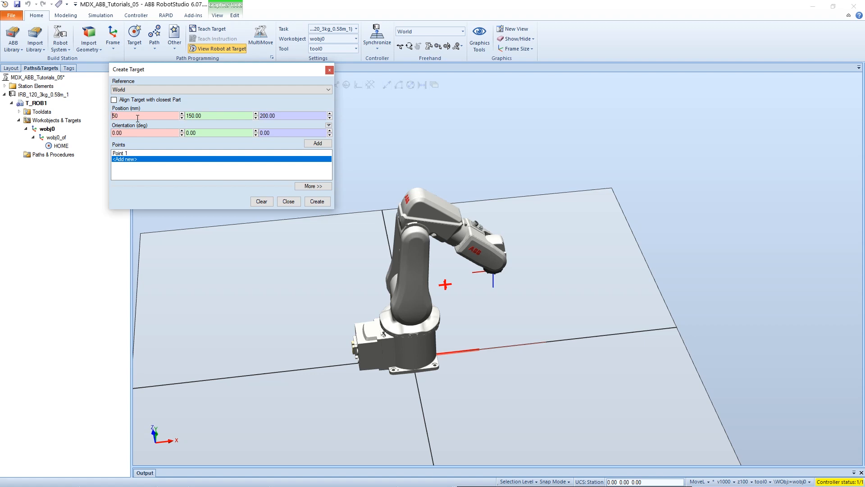
Step: Add a second point at X 250, Y 150, Z 200 mm and create both targets
click(318, 143)
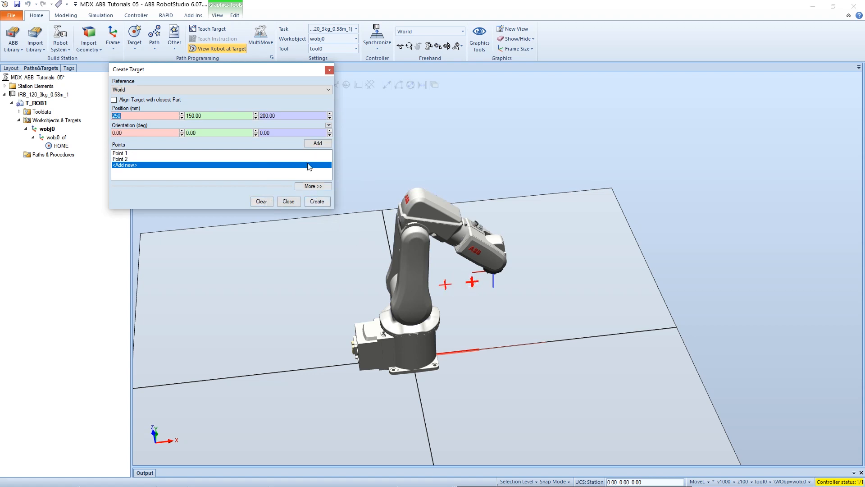
click(323, 201)
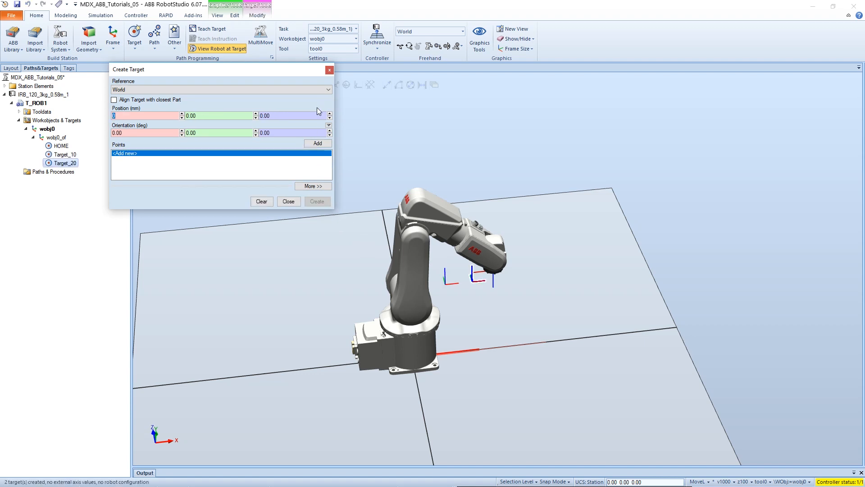
click(330, 70)
Step: Rename Target_10 as POINT_1 and Target_20 as POINT_2
ctrl+shift+drag(466, 303, 290, 282)
scroll(548, 325, up, 5)
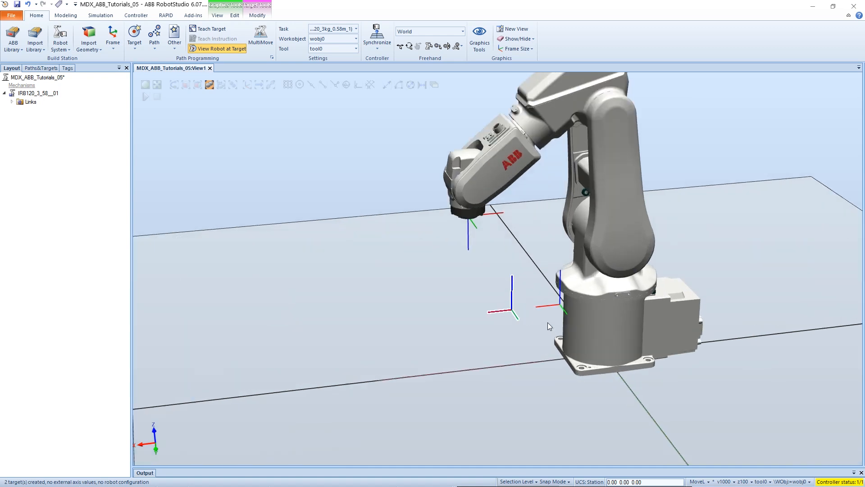
click(41, 68)
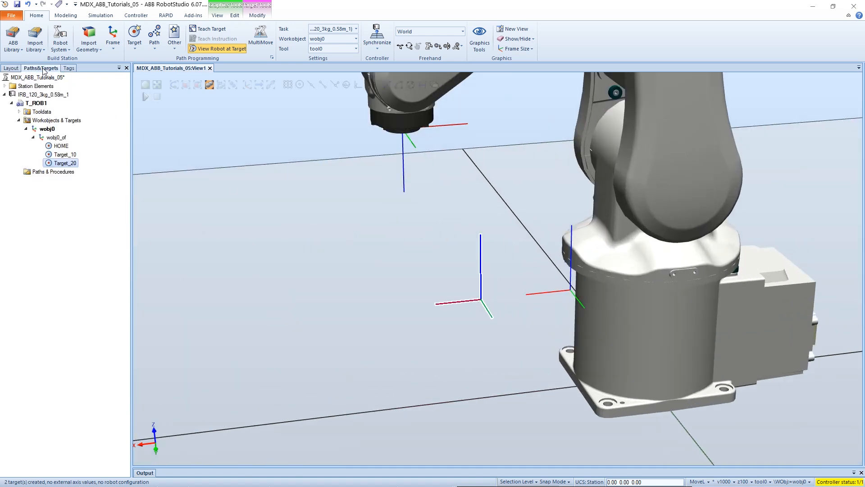
click(68, 155)
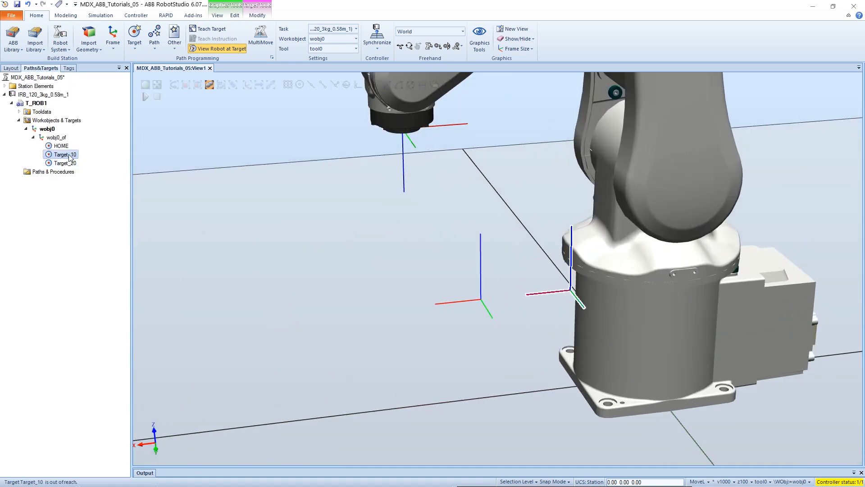
click(67, 154)
text(POI)
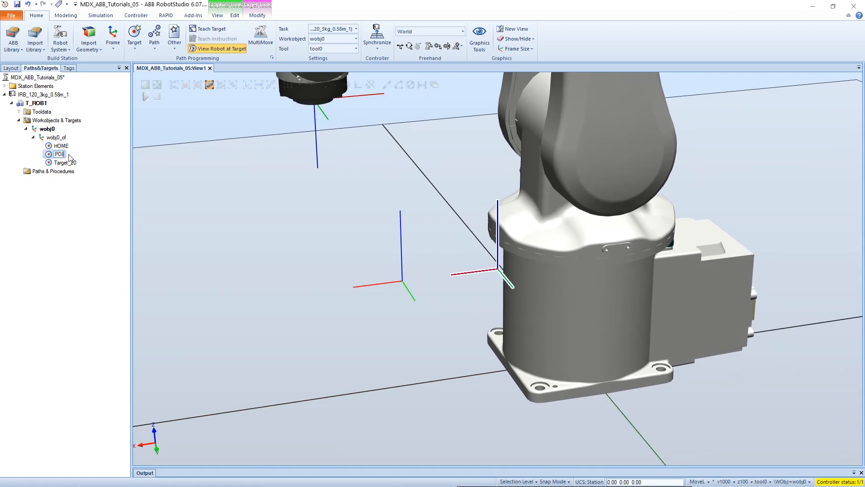
text(NT_1)
click(65, 163)
text(p)
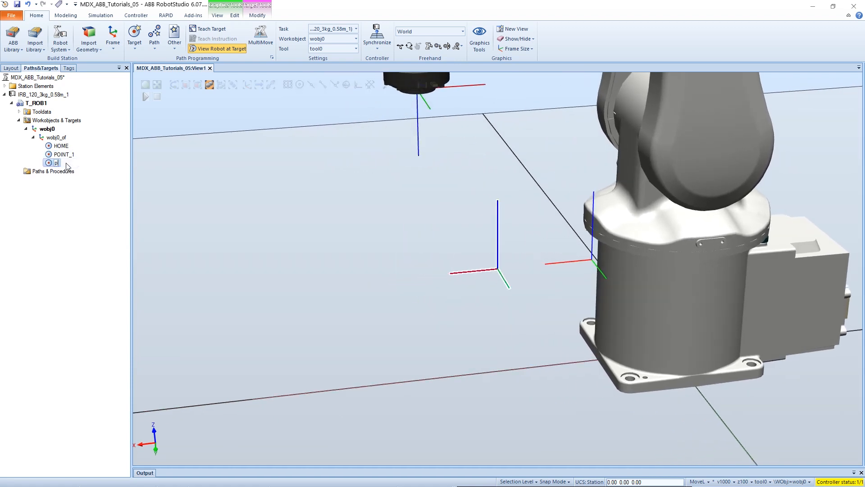
text(POINT_2)
click(264, 155)
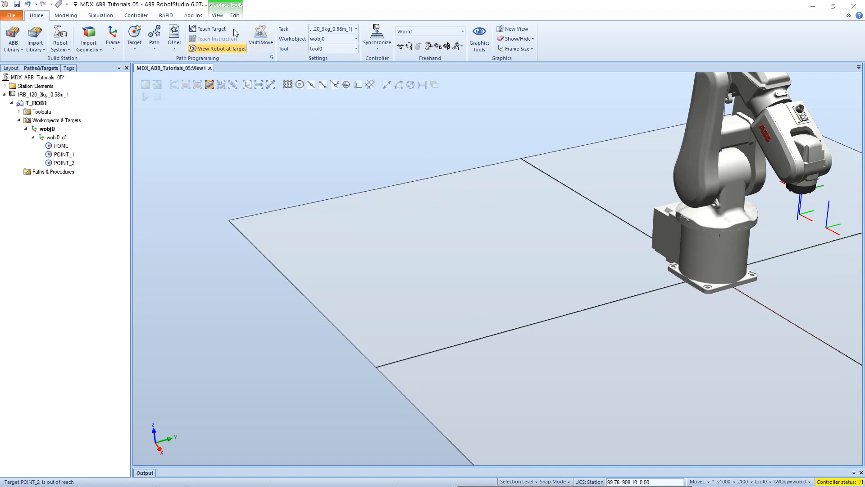
Step: Examine the positions of POINT_1 and POINT_2 from a top view of the station
click(217, 15)
click(243, 46)
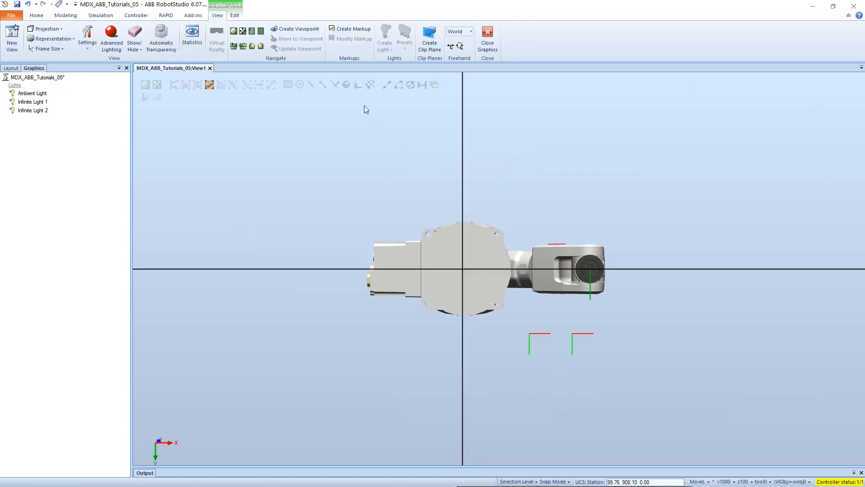
click(251, 31)
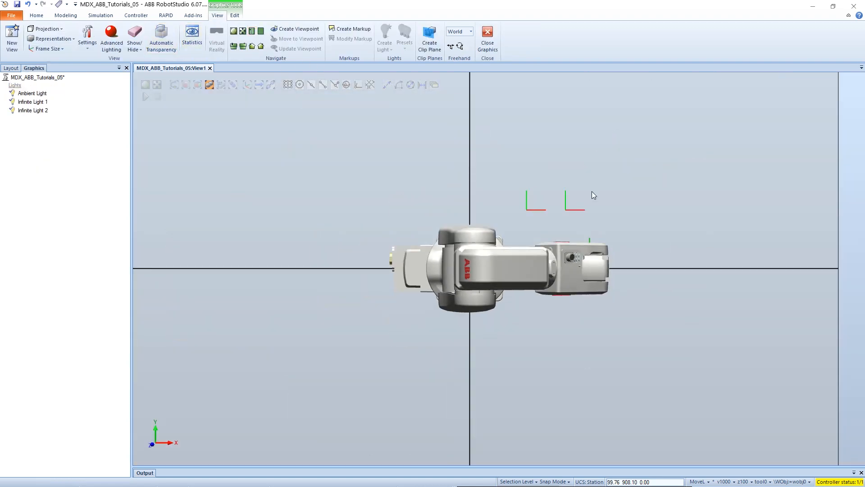
scroll(555, 177, up, 3)
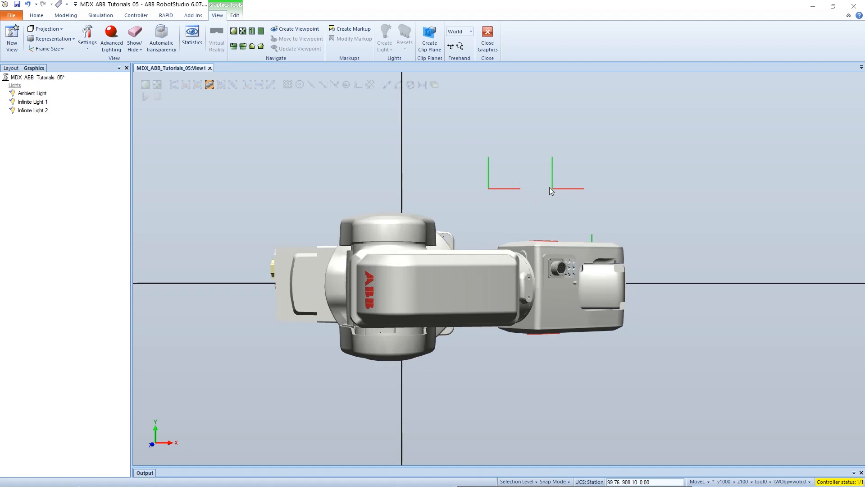
click(15, 69)
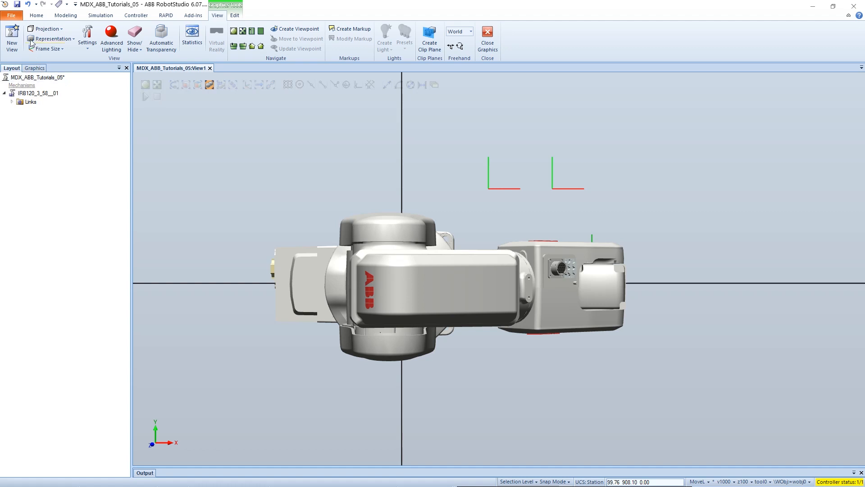
click(37, 15)
click(36, 68)
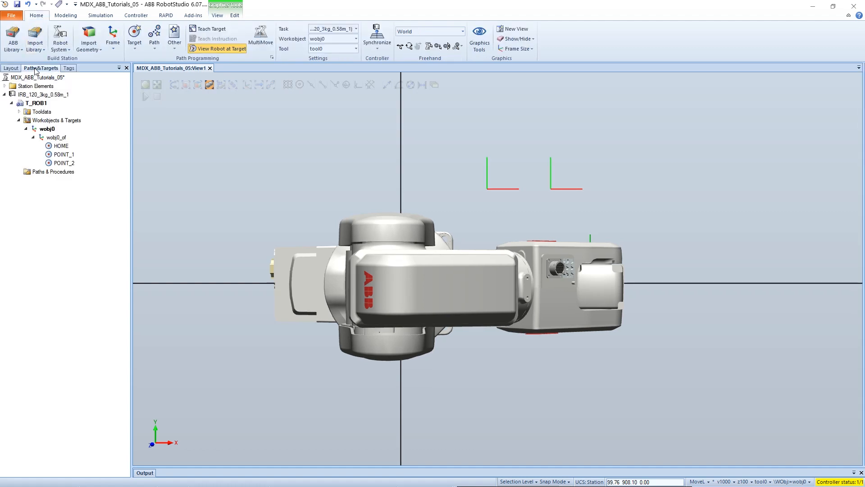
click(63, 154)
click(63, 162)
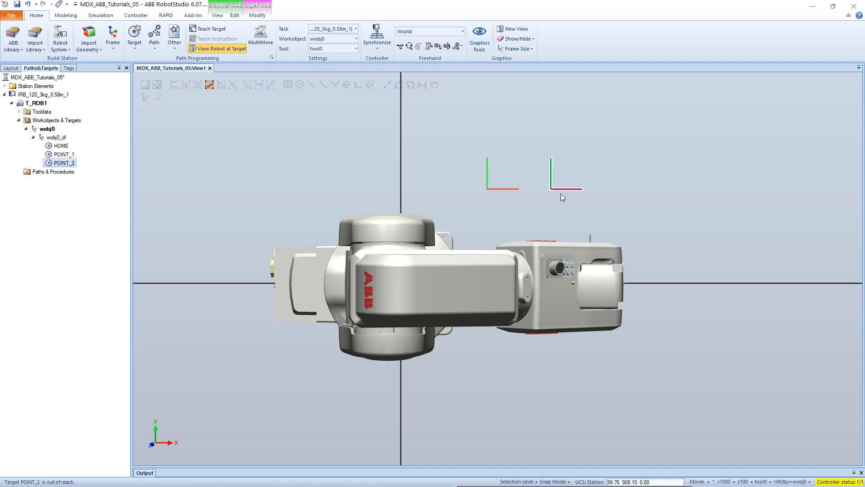
Step: Offset the position of POINT_2 by 100 mm along its local X axis
right_click(70, 165)
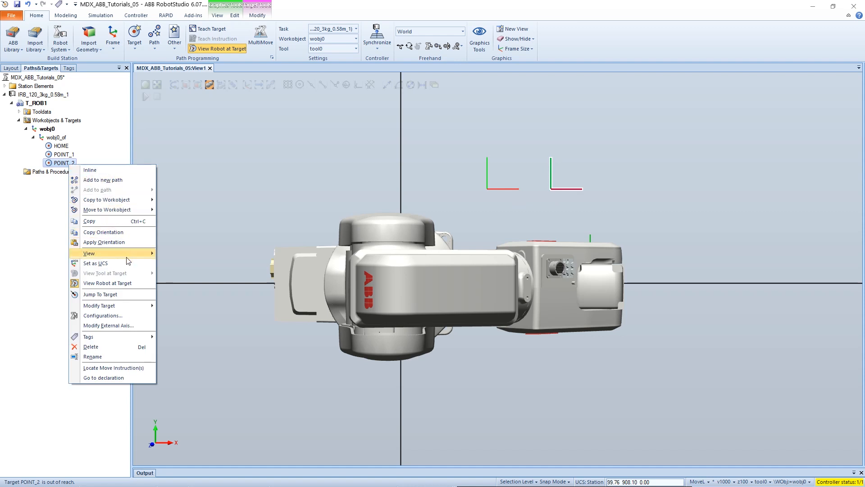
mouse_move(122, 307)
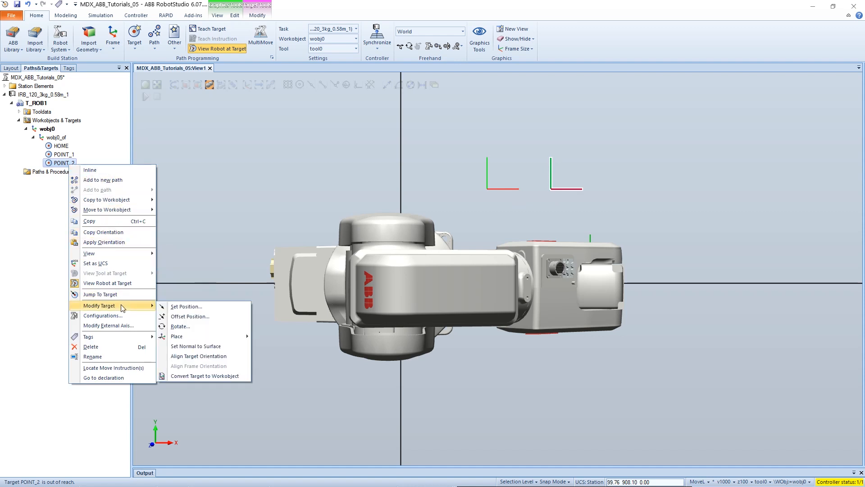
click(202, 318)
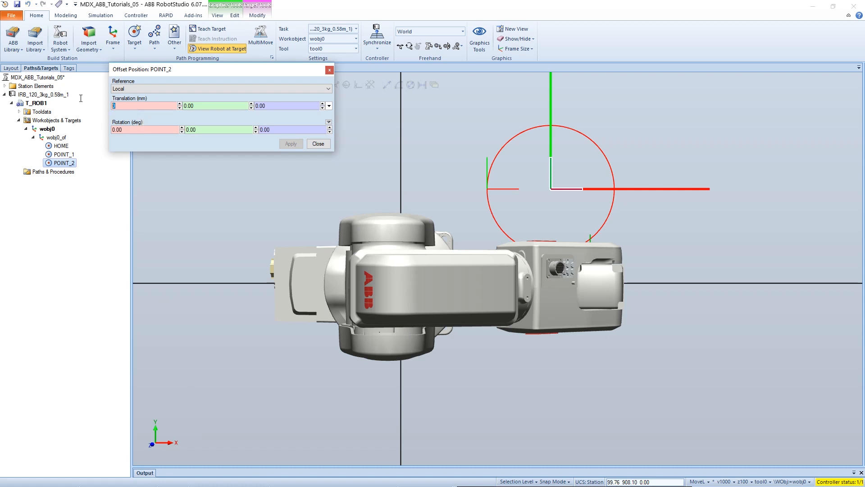
text(100)
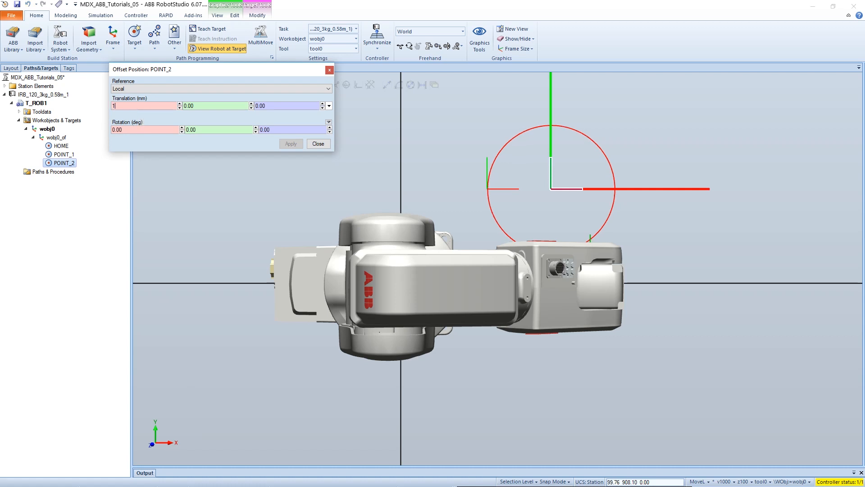
click(291, 143)
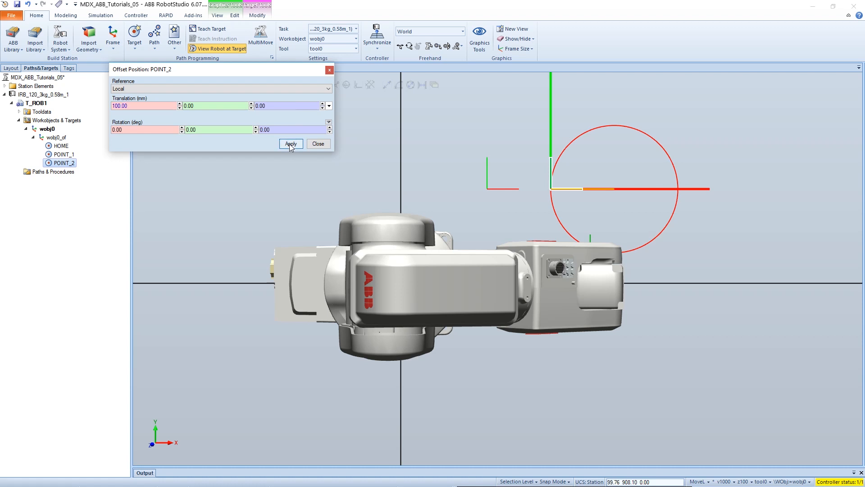
click(329, 71)
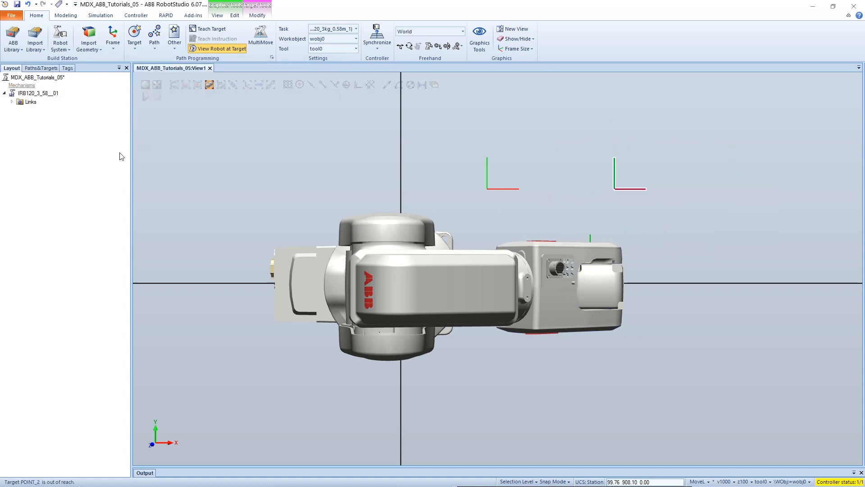
Step: Copy the targets POINT_1 and POINT_2 and paste the duplicates into wobj0_of
click(41, 69)
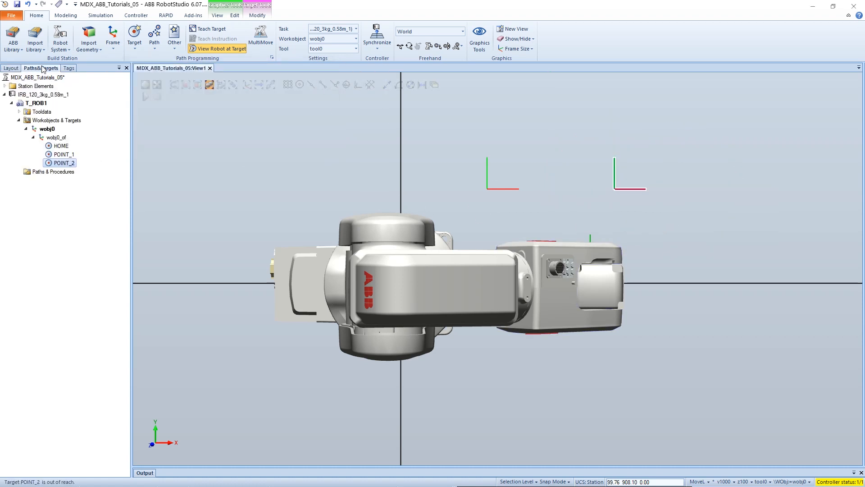
click(81, 180)
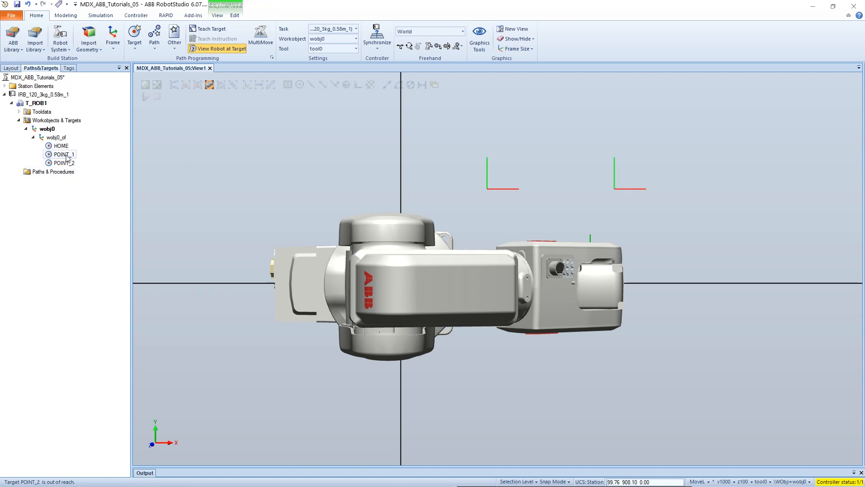
click(66, 155)
ctrl+click(68, 162)
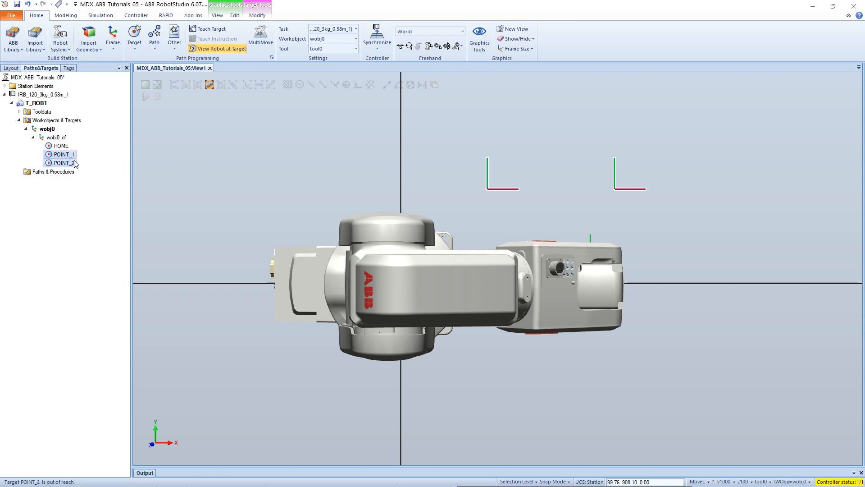
drag(69, 164, 130, 176)
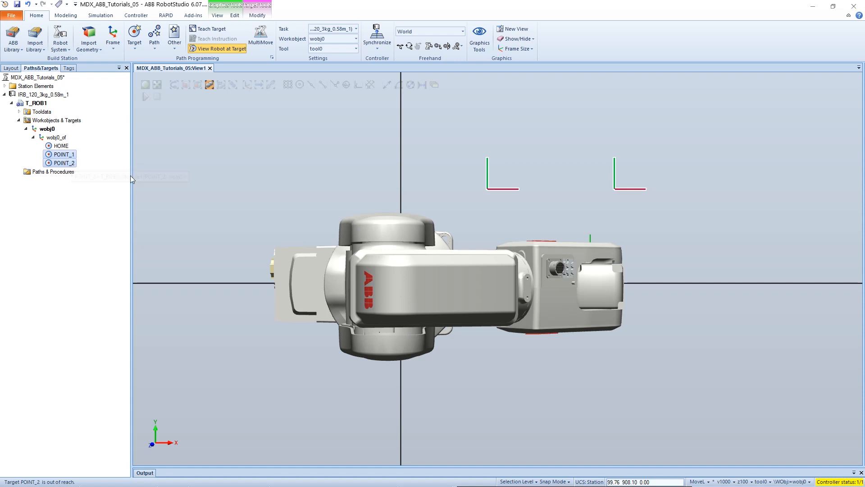
click(89, 186)
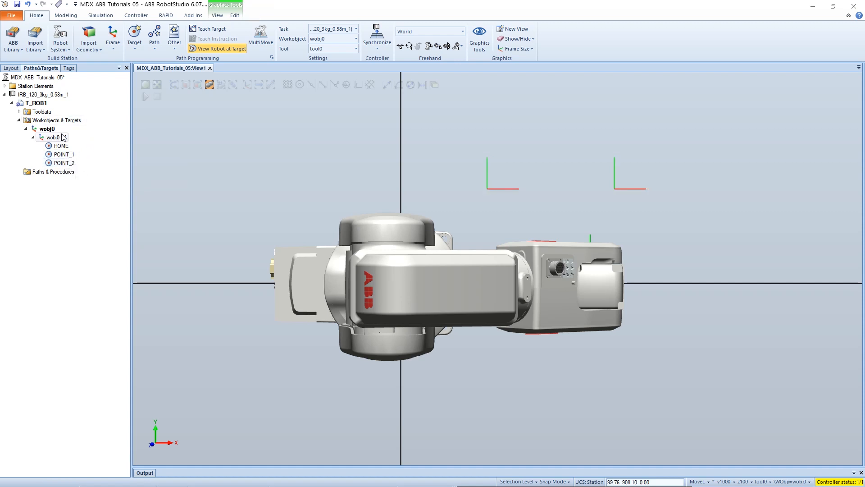
click(54, 137)
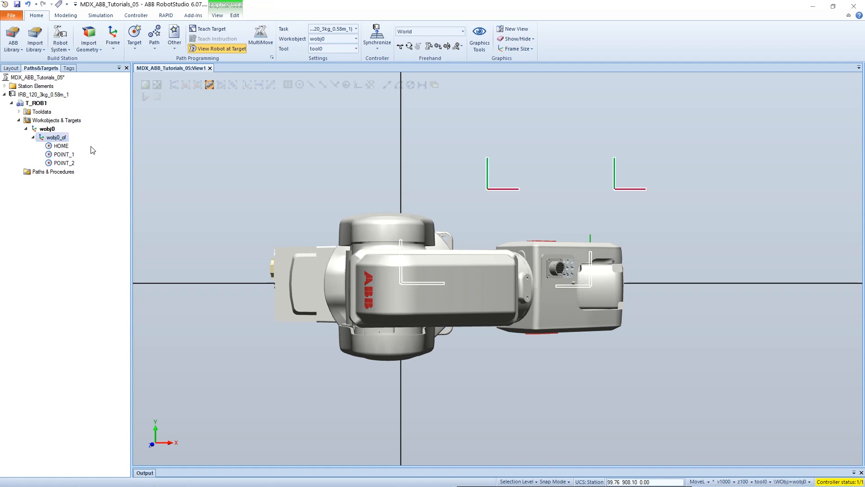
key(ctrl+v)
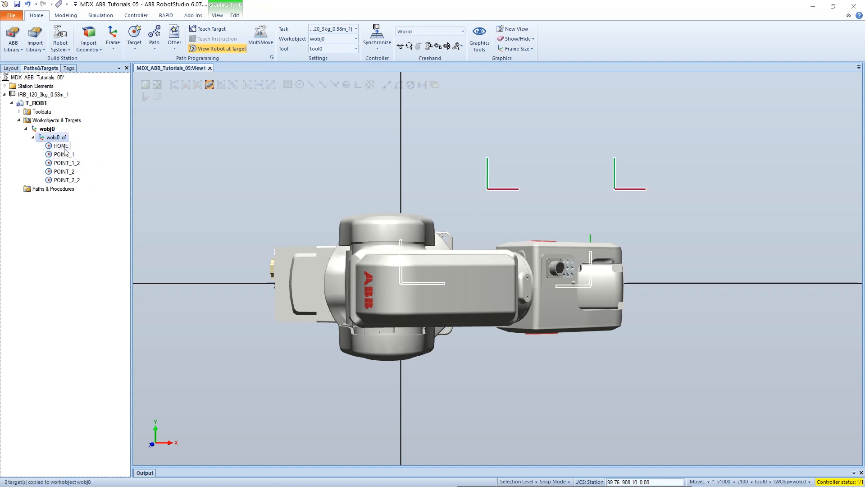
click(94, 185)
Step: Offset the position of the copied target POINT_1_2 by -300 mm along its local Y axis
click(75, 165)
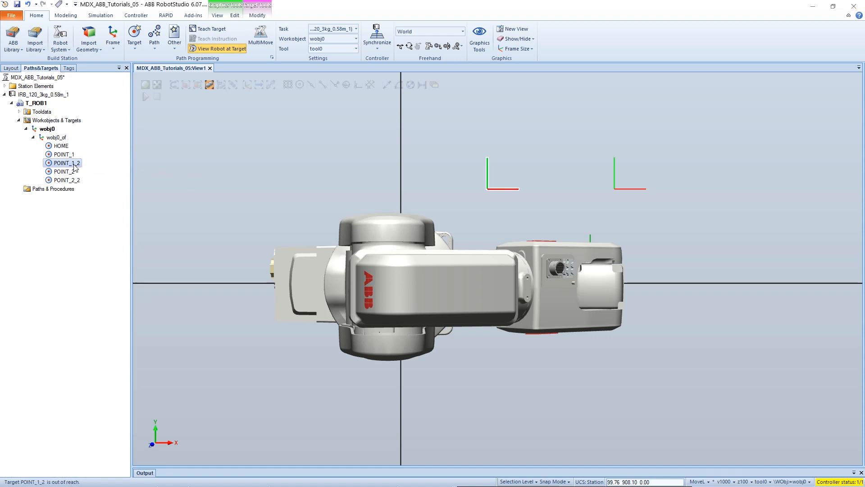
right_click(75, 167)
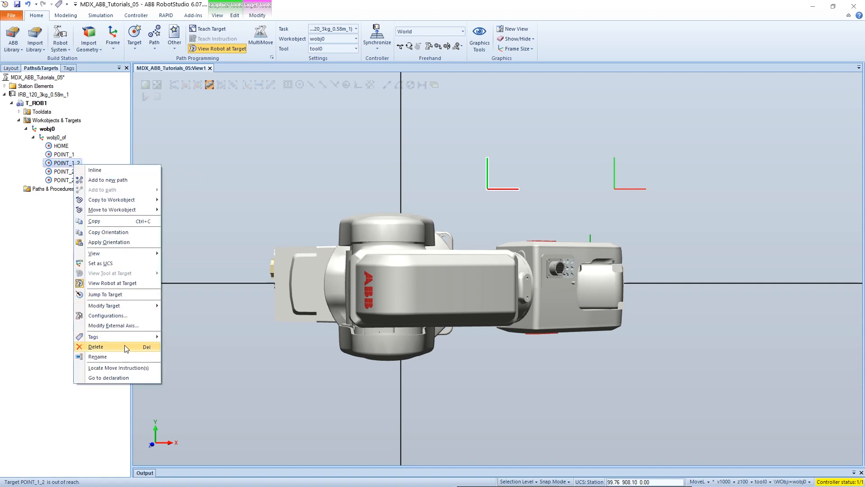
mouse_move(127, 307)
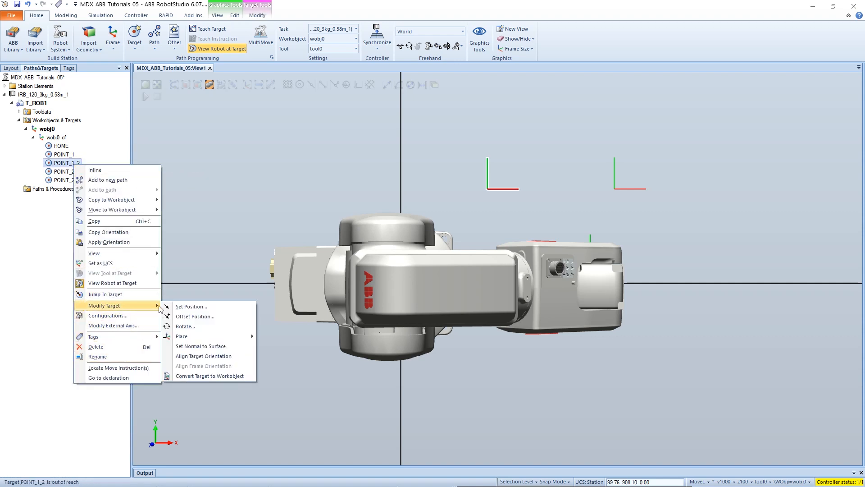
click(179, 317)
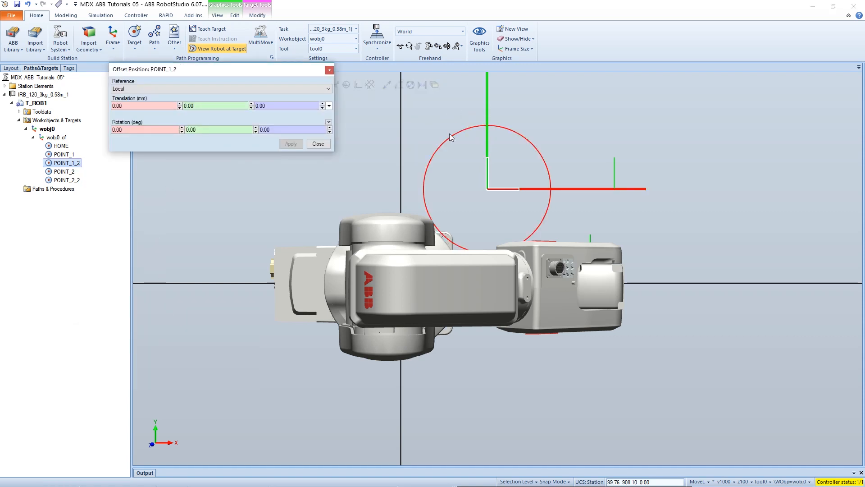
double_click(192, 106)
text(300)
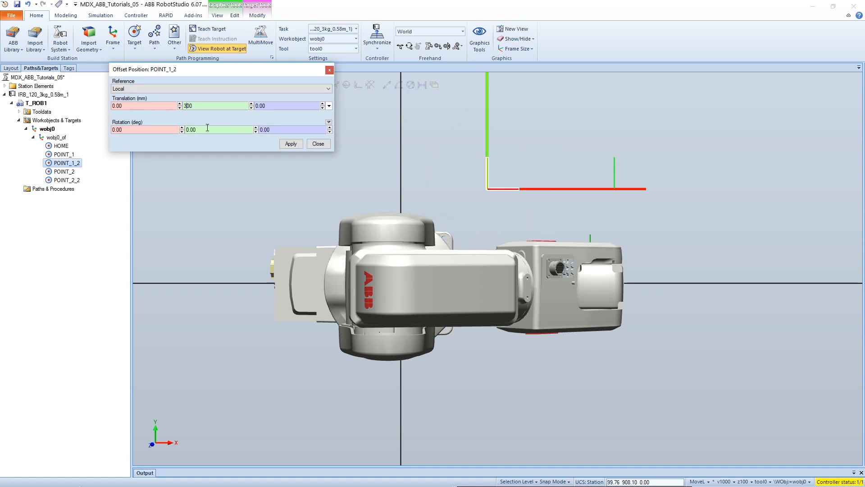
text(-)
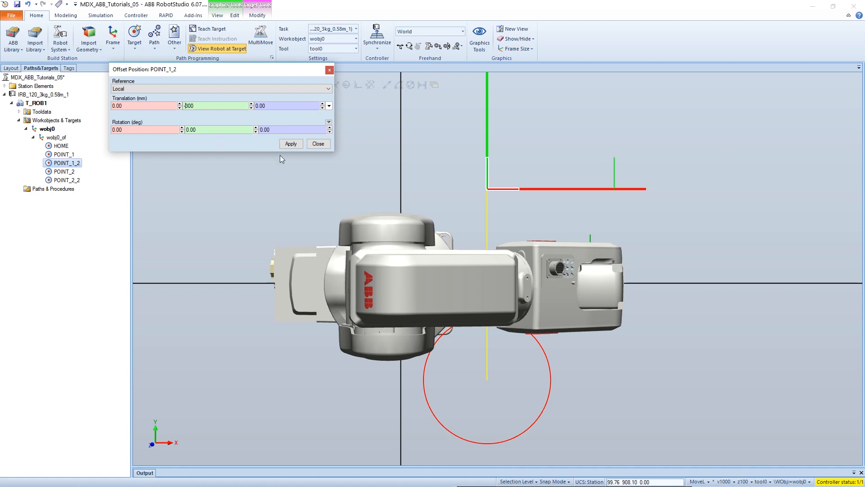
click(291, 144)
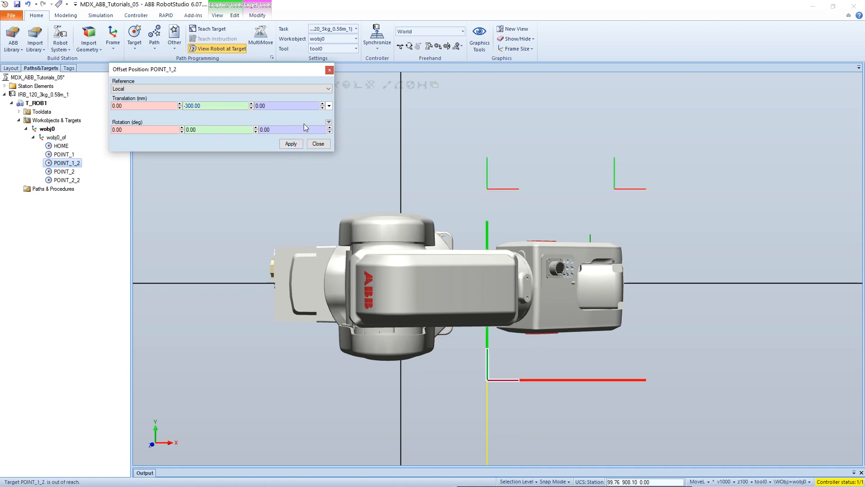
click(318, 143)
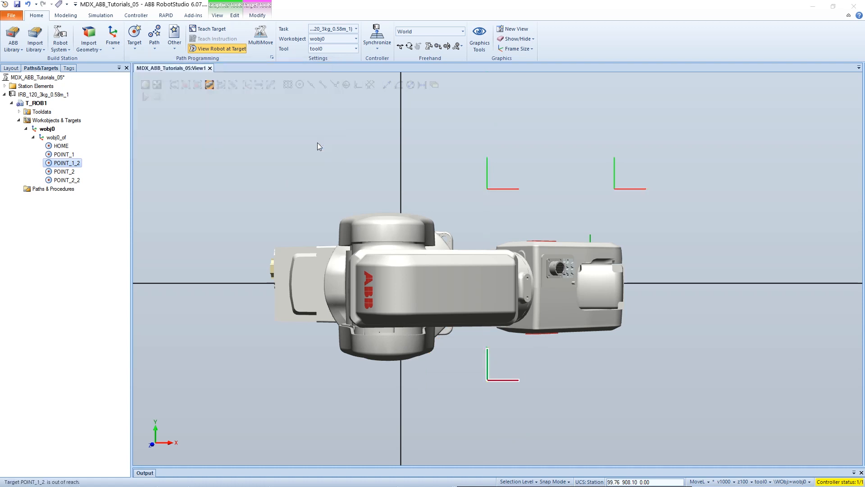
Step: Offset the position of the copied target POINT_2_2 by -300 mm along its local Y axis
click(75, 181)
right_click(75, 181)
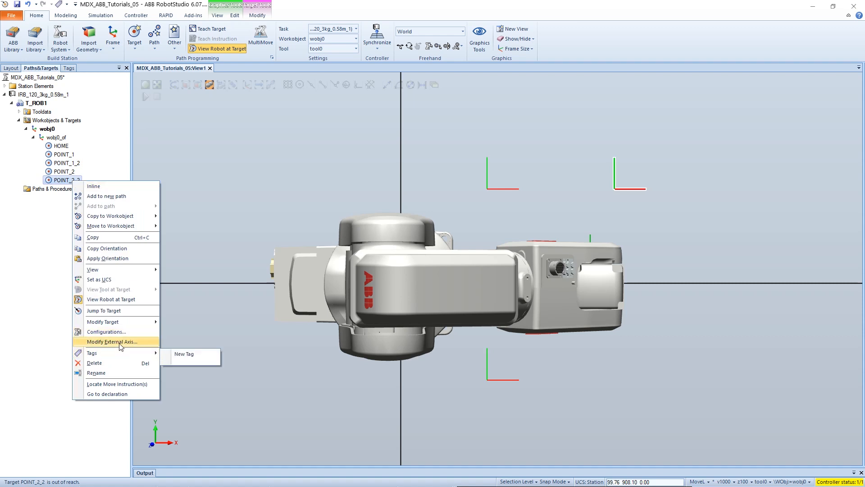
click(187, 333)
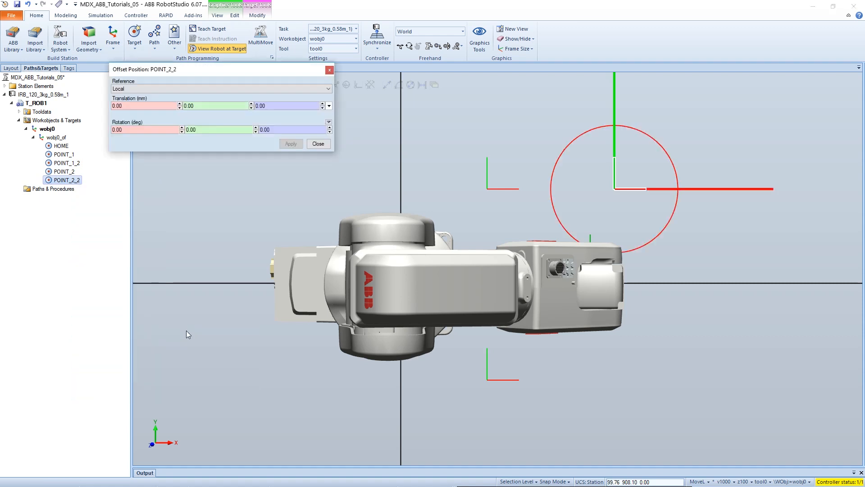
click(220, 105)
text(0300)
click(288, 144)
click(325, 143)
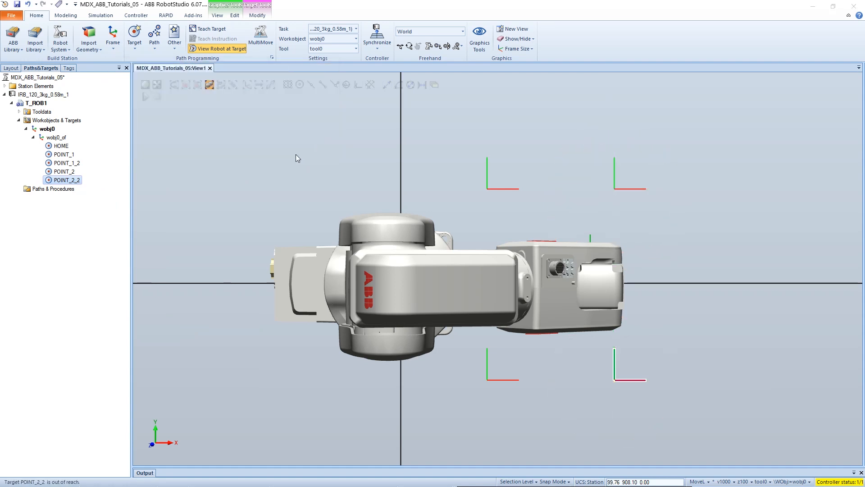
Step: Rename the target POINT_1_2 as POINT_3
click(77, 164)
right_click(77, 165)
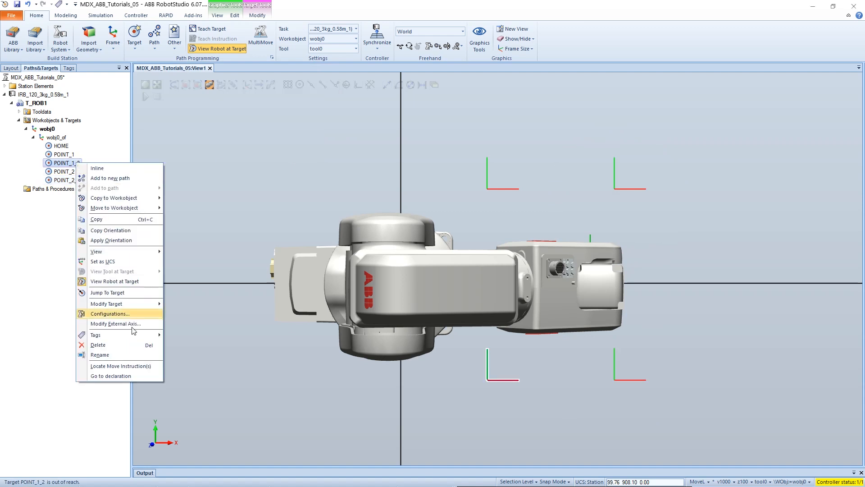
click(129, 350)
key(End)
key(BackSpace)
key(BackSpace)
key(BackSpace)
text(3)
key(Return)
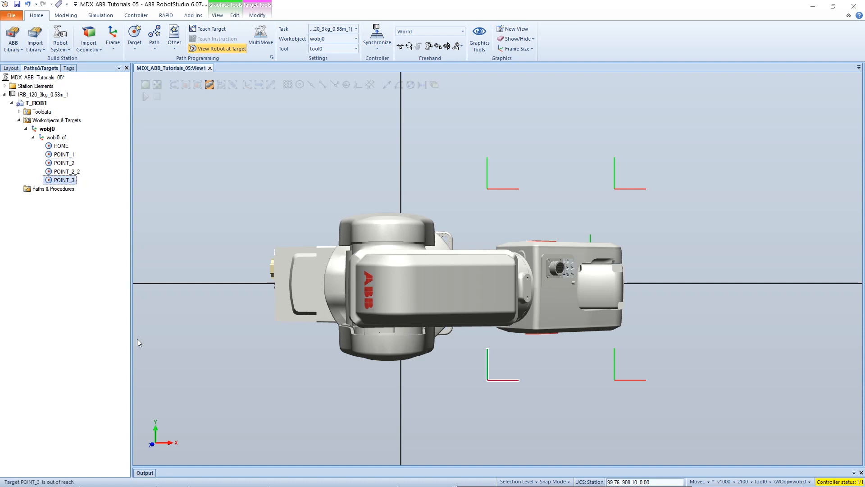
Step: Rename the target POINT_2_2 as POINT_4 and clear the selection
click(68, 173)
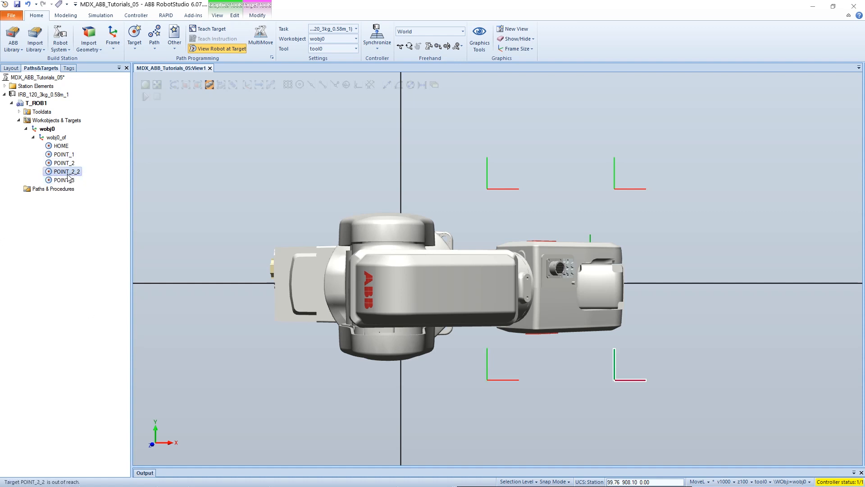
right_click(68, 175)
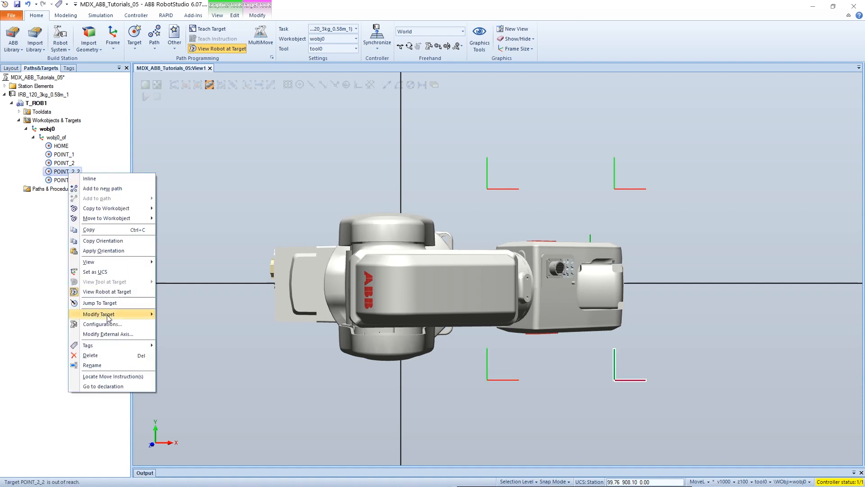
click(109, 360)
key(End)
key(BackSpace)
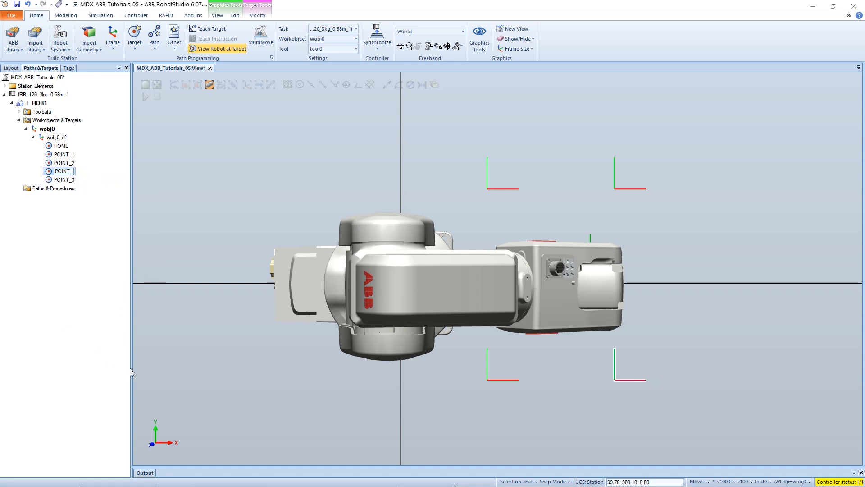
key(Return)
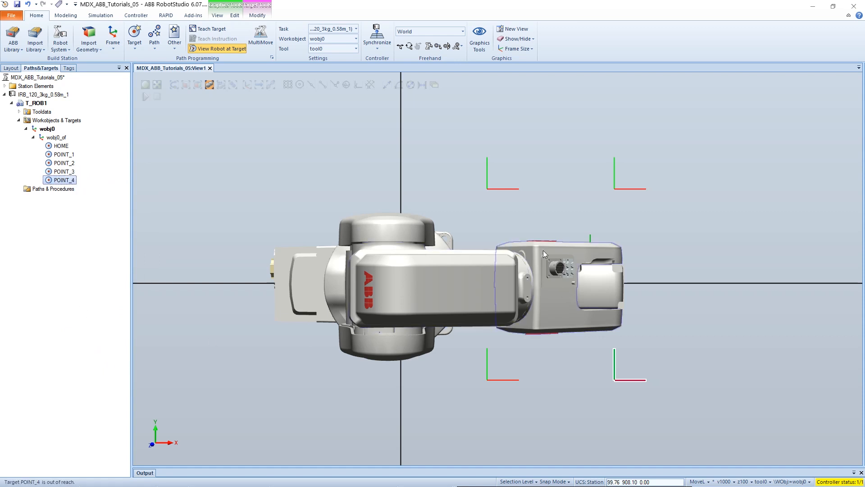
click(544, 261)
click(535, 211)
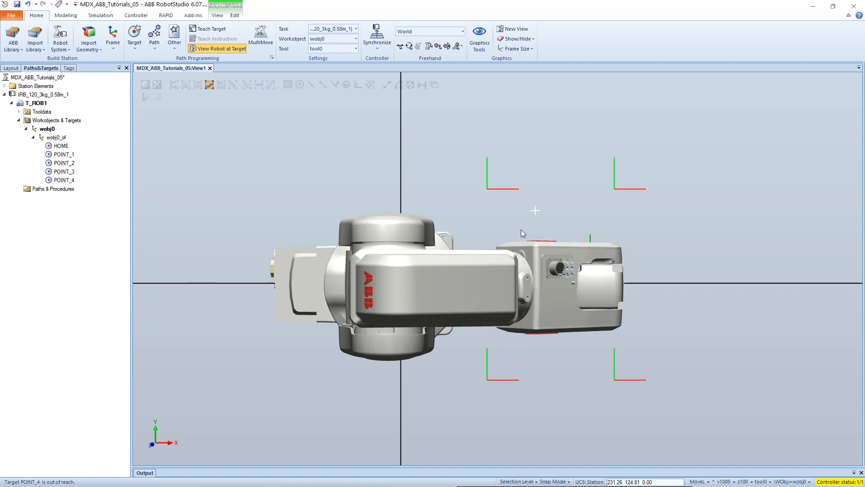
Step: Turn off View Robot at Target for the station's targets, using POINT_2
ctrl+shift+drag(553, 312, 581, 321)
scroll(522, 315, up, 3)
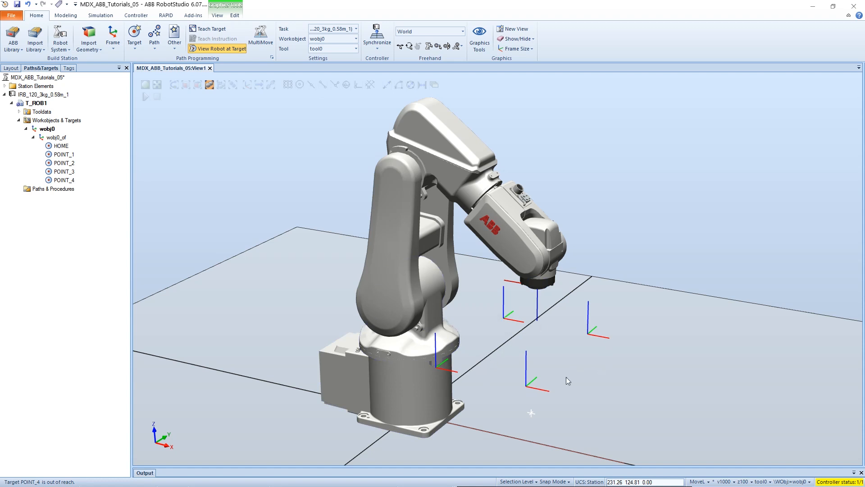
click(64, 155)
click(68, 163)
right_click(70, 164)
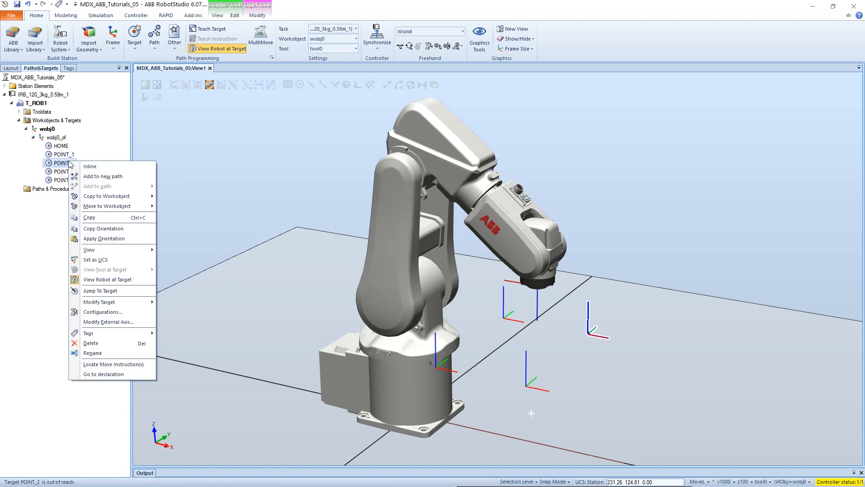
click(118, 280)
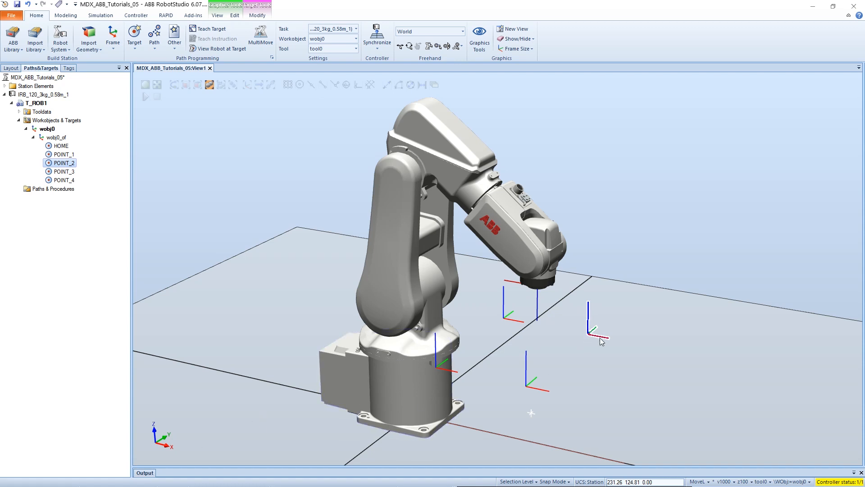
Step: Joint-jog the IRB120 robot, moving joint 4 to about 37° and joint 5 to about -101°
click(541, 278)
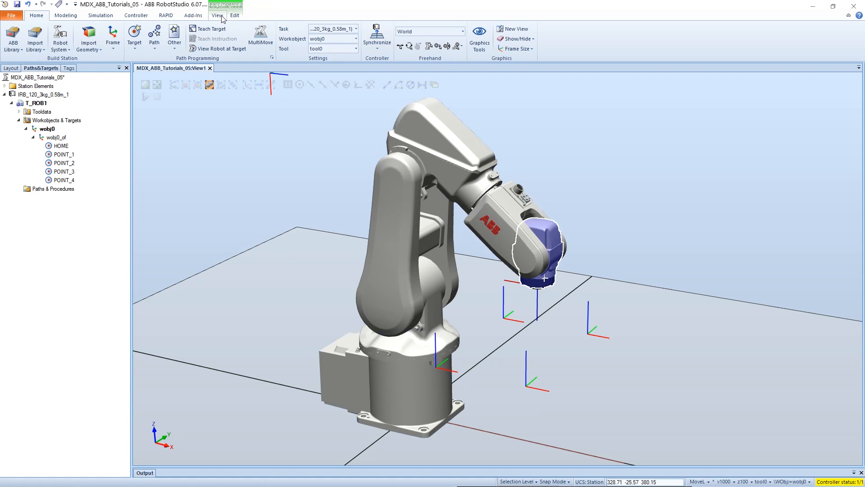
click(11, 68)
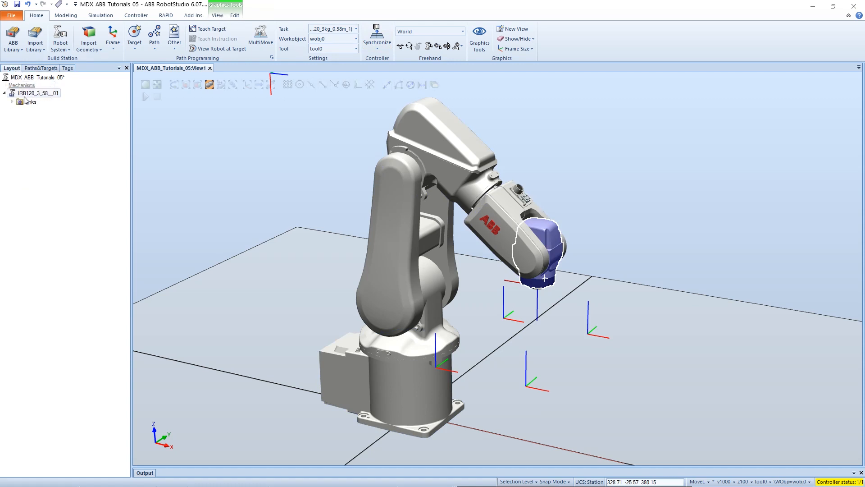
click(38, 93)
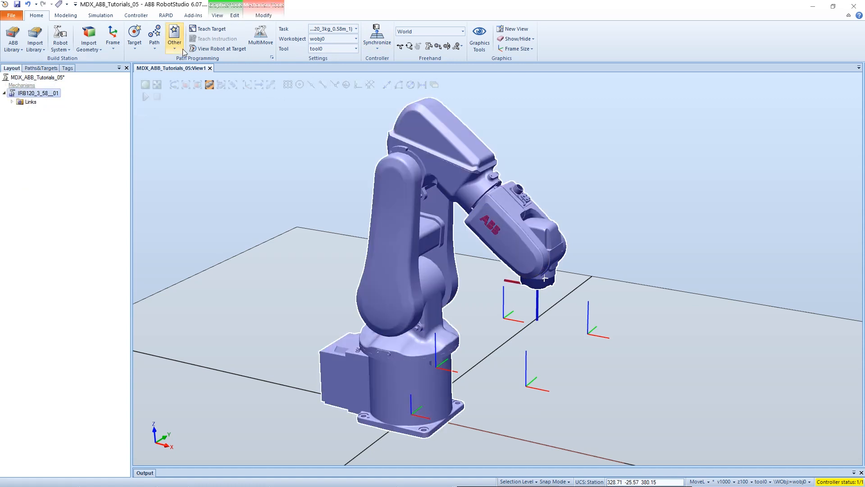
click(262, 16)
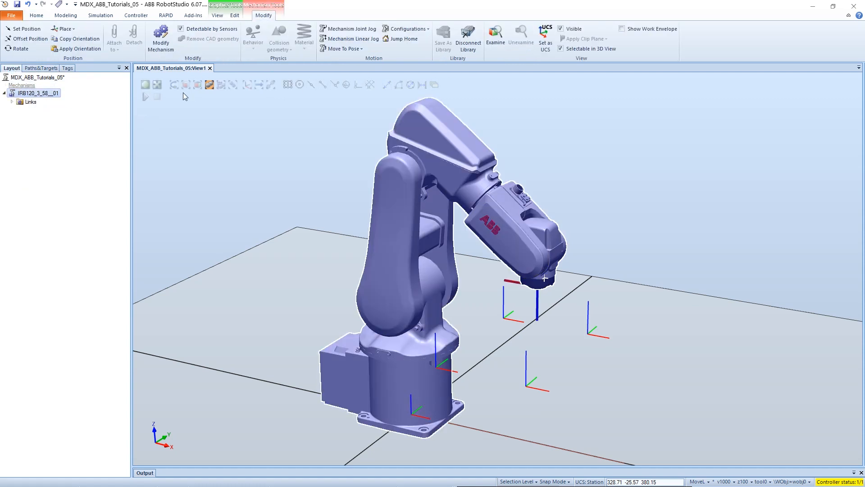
click(351, 29)
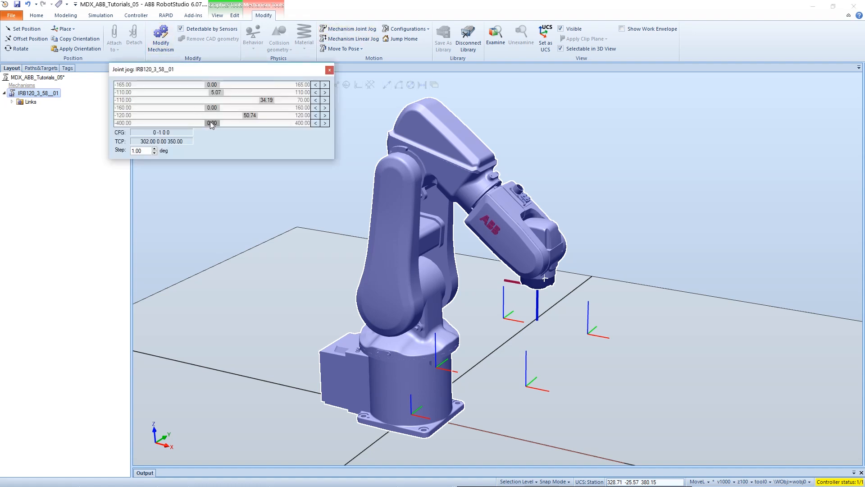
drag(212, 107, 146, 116)
drag(150, 69, 139, 65)
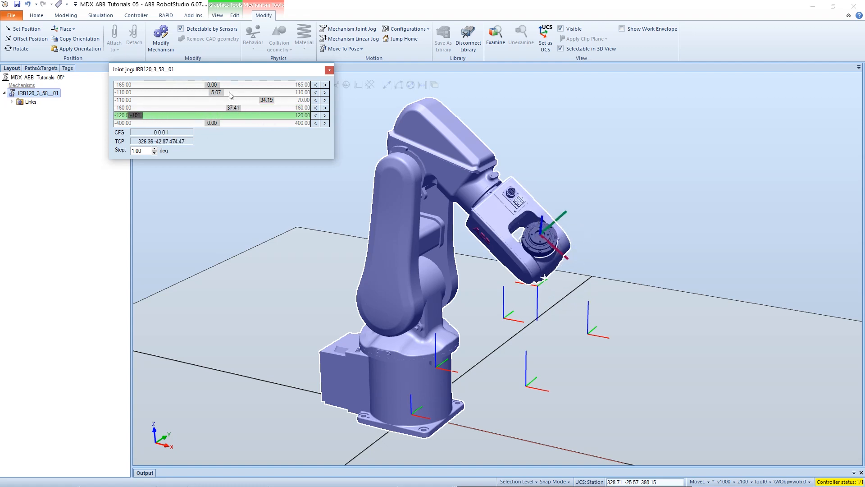
Step: Set joint 4 of the IRB120 robot to 0°
click(237, 109)
text(0)
key(Return)
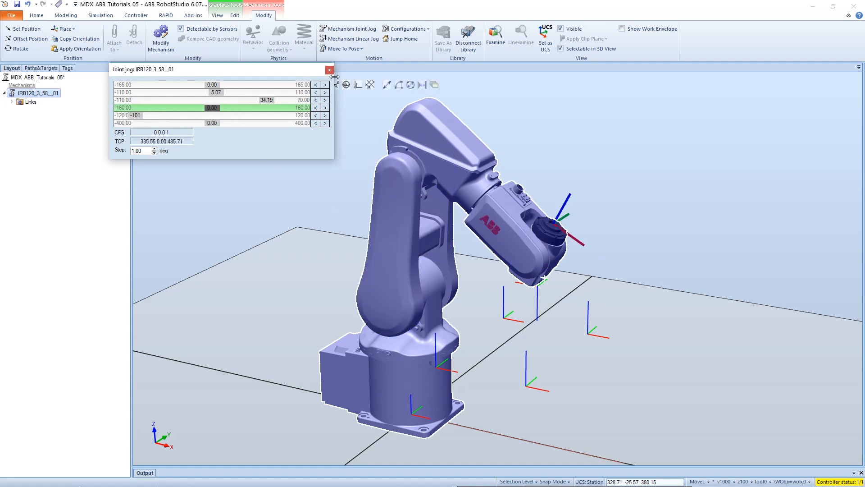
Step: Close the robot's joint jog and examine how the target frames are oriented relative to the tool flange
click(329, 70)
ctrl+shift+drag(495, 259, 577, 331)
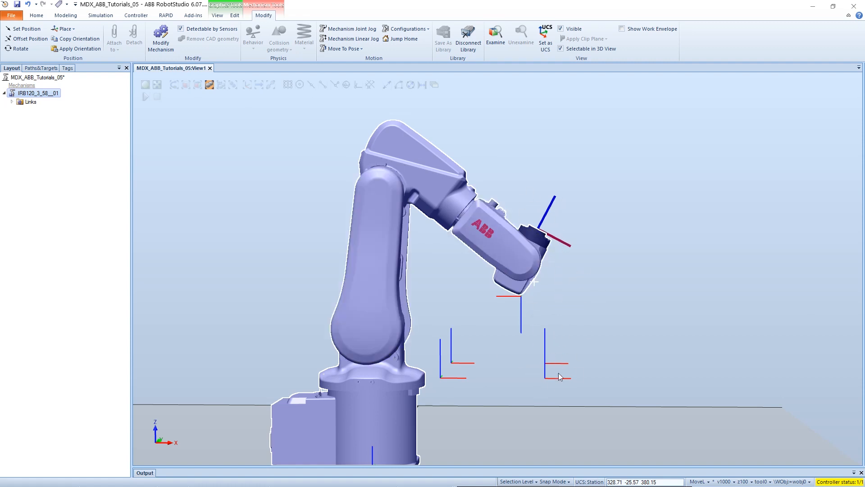
ctrl+shift+drag(513, 325, 501, 334)
ctrl+shift+drag(444, 361, 459, 336)
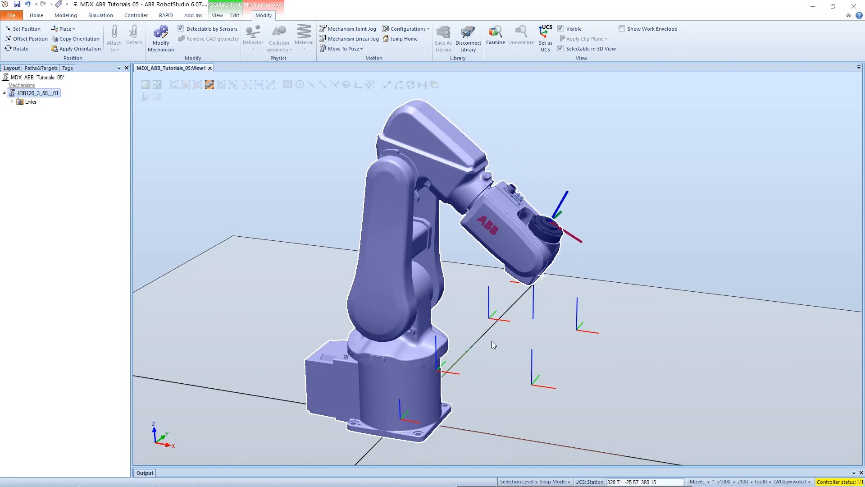
Step: Rotate the target POINT_1 by 180° about its local Y axis and clear the selection
click(49, 69)
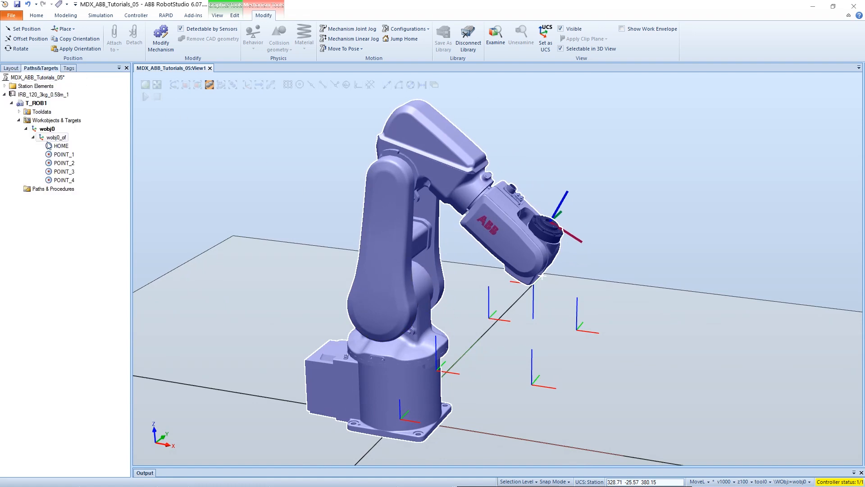
click(70, 156)
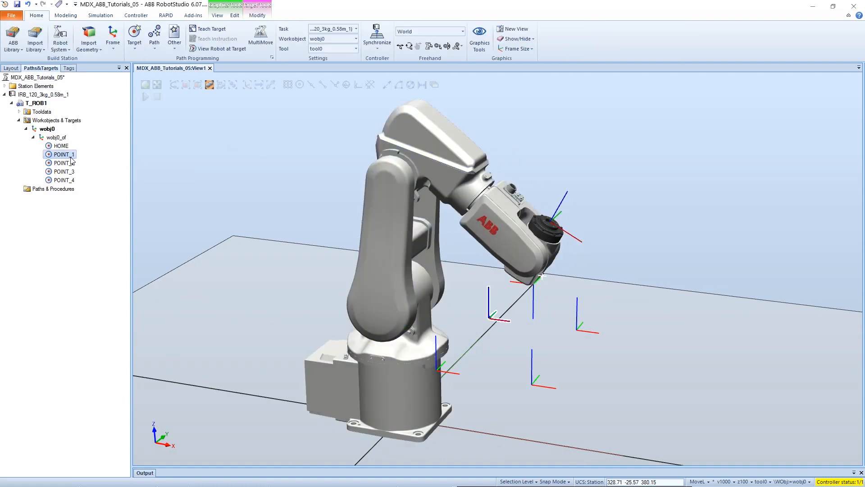
right_click(70, 158)
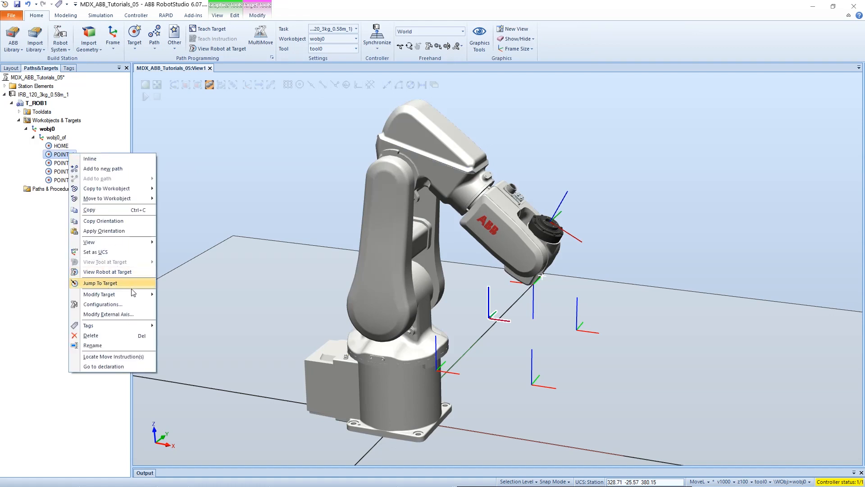
mouse_move(134, 296)
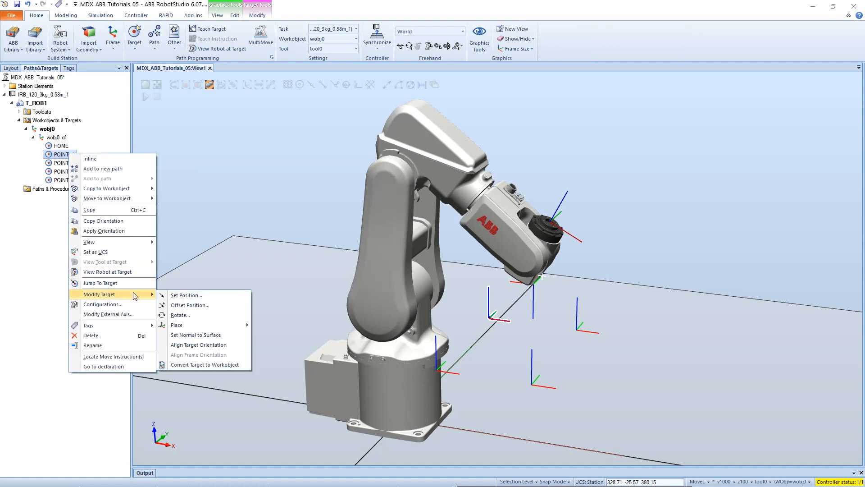
click(180, 315)
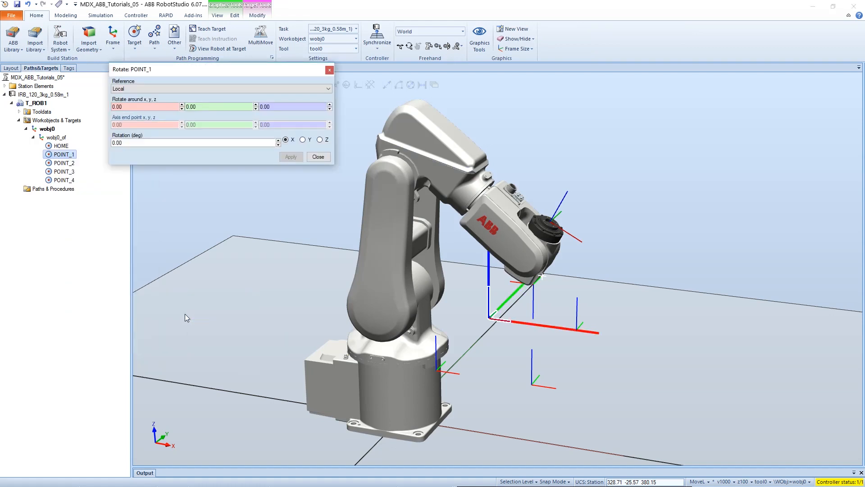
ctrl+shift+drag(480, 276, 502, 298)
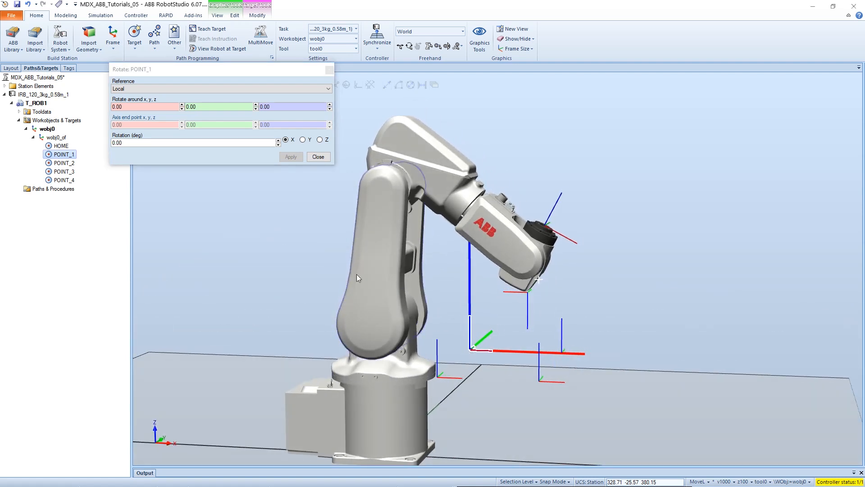
click(212, 105)
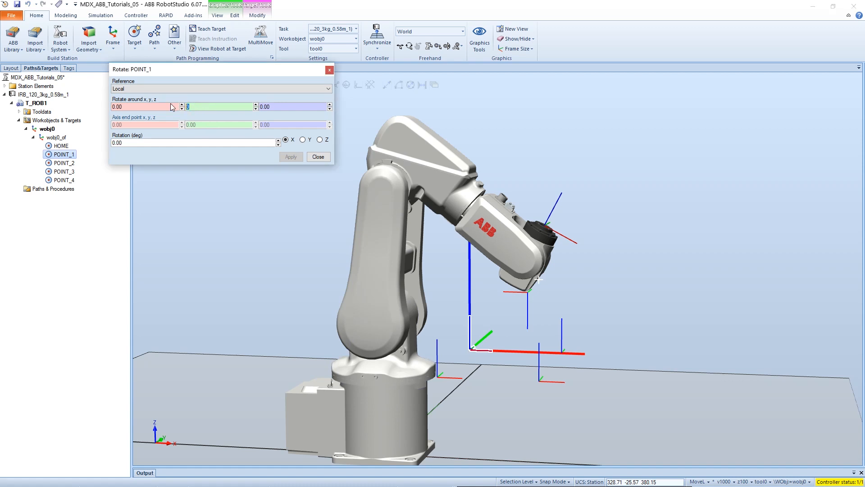
text(180)
double_click(130, 144)
text(180)
click(303, 140)
click(290, 157)
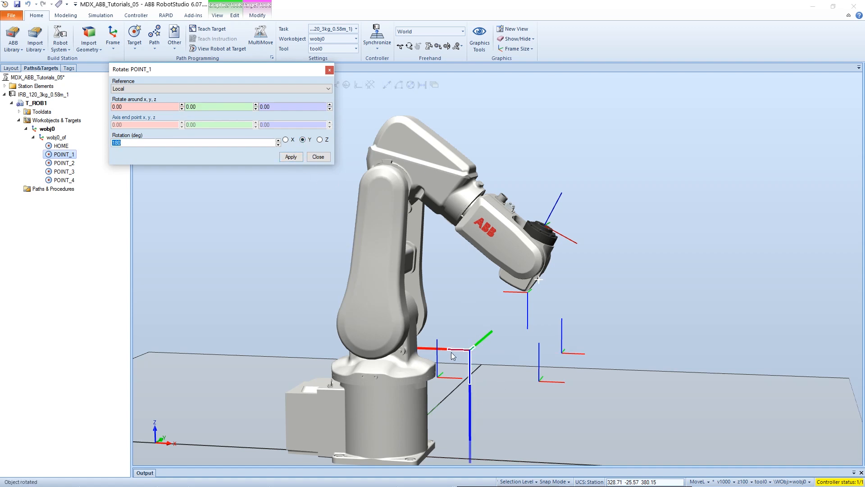
click(318, 157)
click(340, 259)
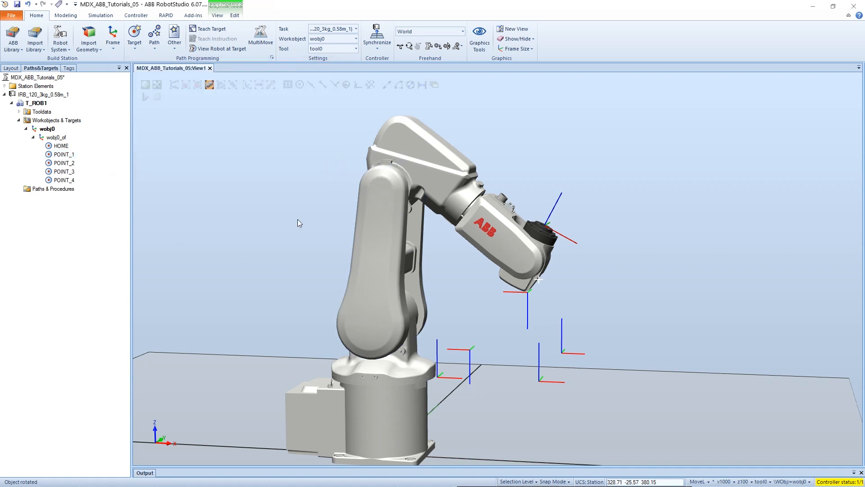
Step: Turn on View Robot at Target for POINT_1 and inspect the robot's pose there
click(64, 155)
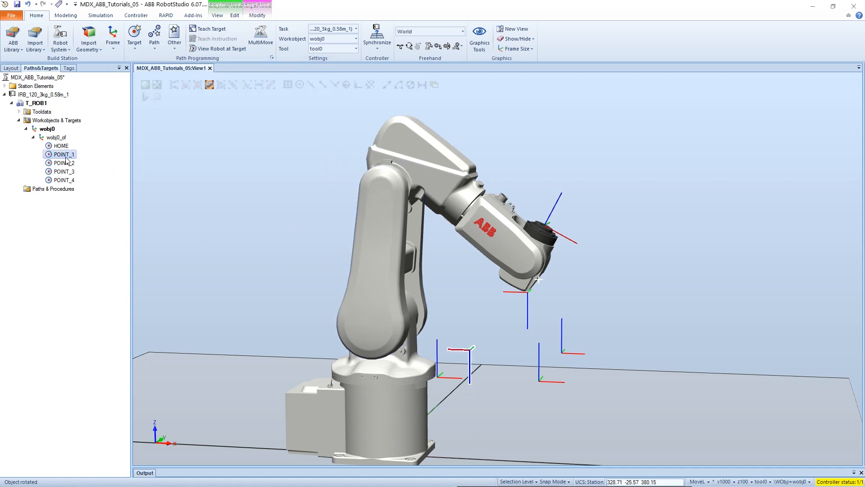
right_click(67, 159)
mouse_move(119, 300)
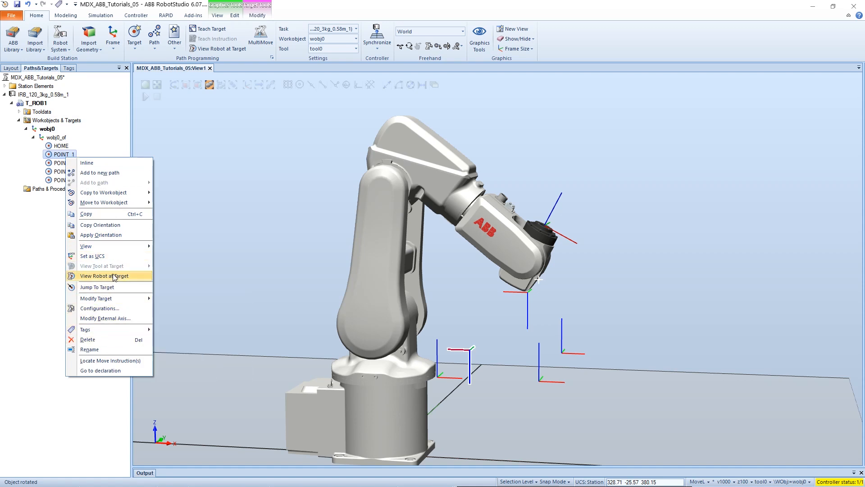
click(113, 277)
ctrl+shift+drag(519, 292, 495, 319)
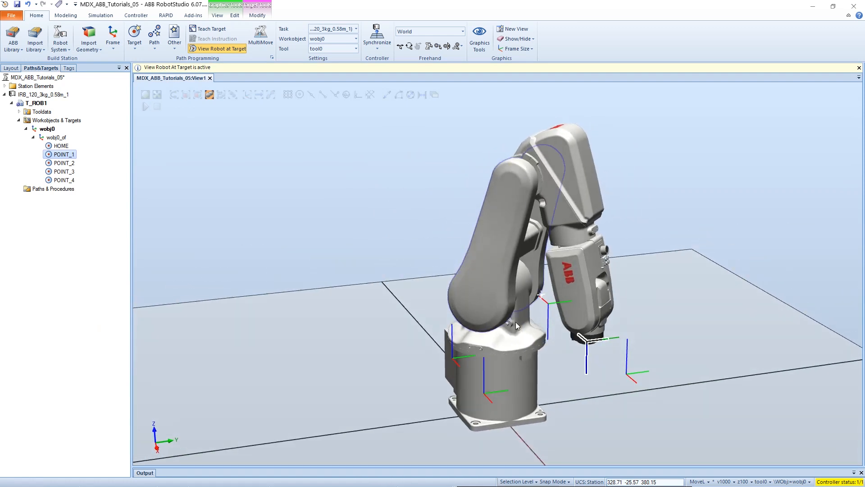
Step: Check whether the robot can reach POINT_2, POINT_3 and POINT_4 in their current orientation
click(68, 165)
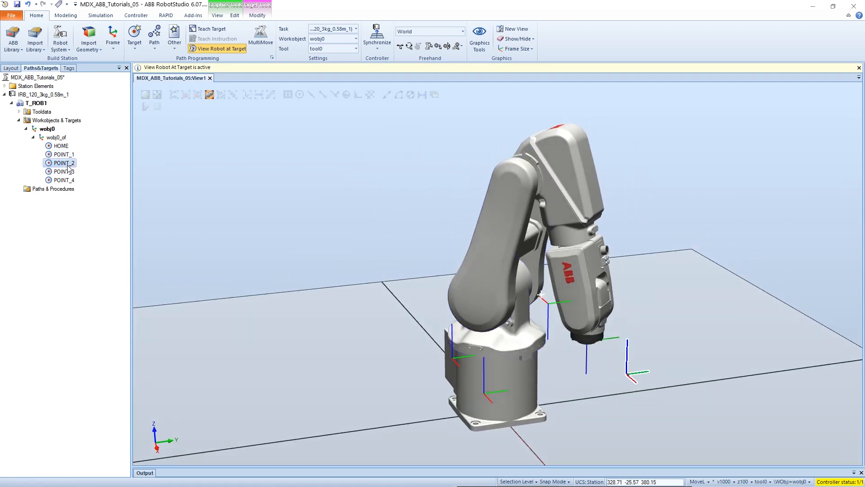
click(72, 173)
click(72, 181)
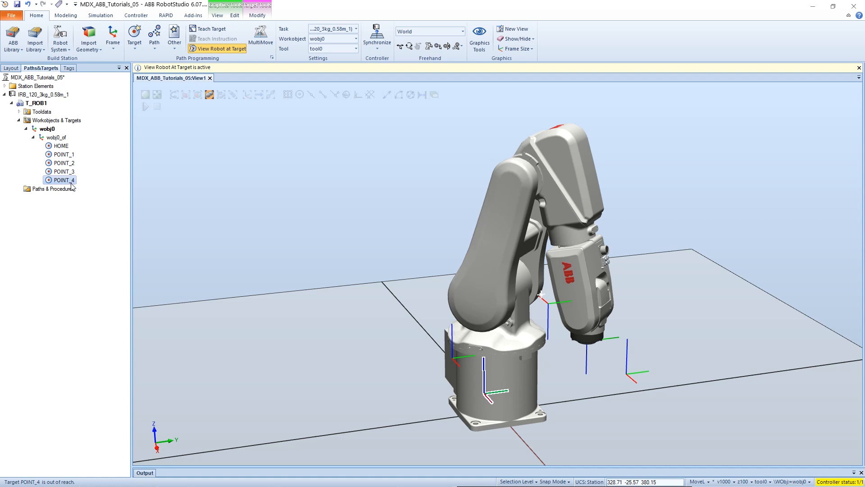
Step: Copy the orientation of POINT_1 and apply it to the targets POINT_2, POINT_3 and POINT_4
click(62, 154)
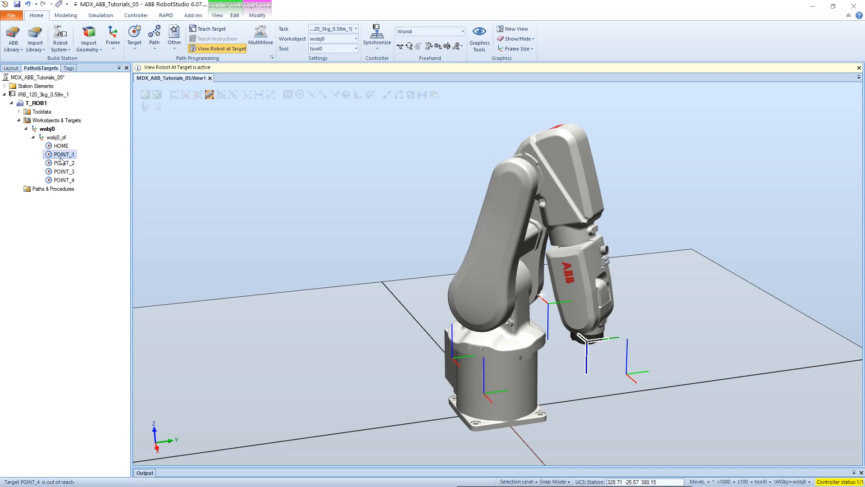
right_click(61, 159)
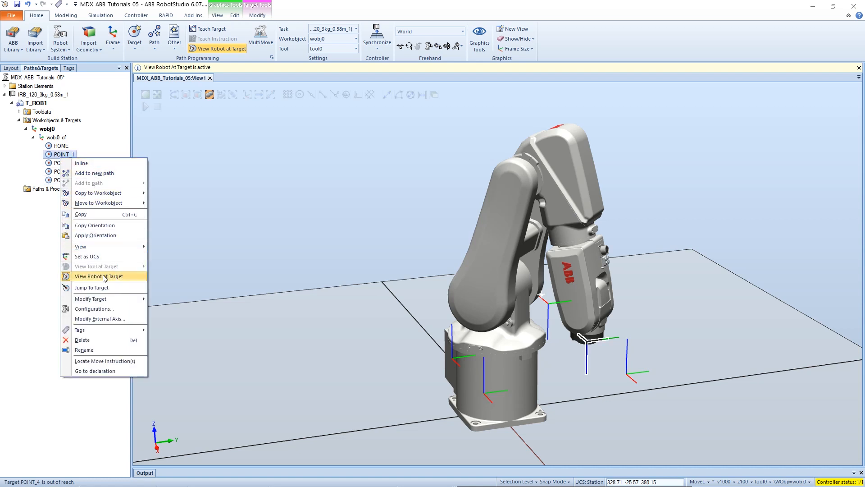
click(105, 226)
click(67, 163)
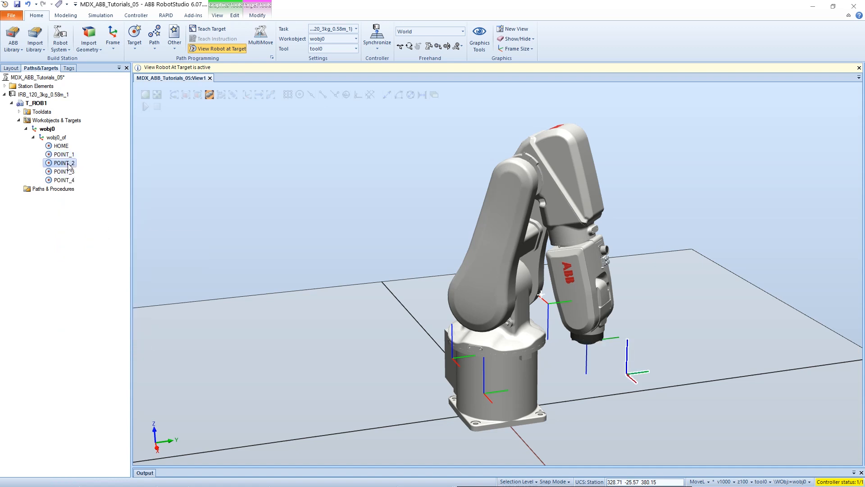
shift+click(71, 181)
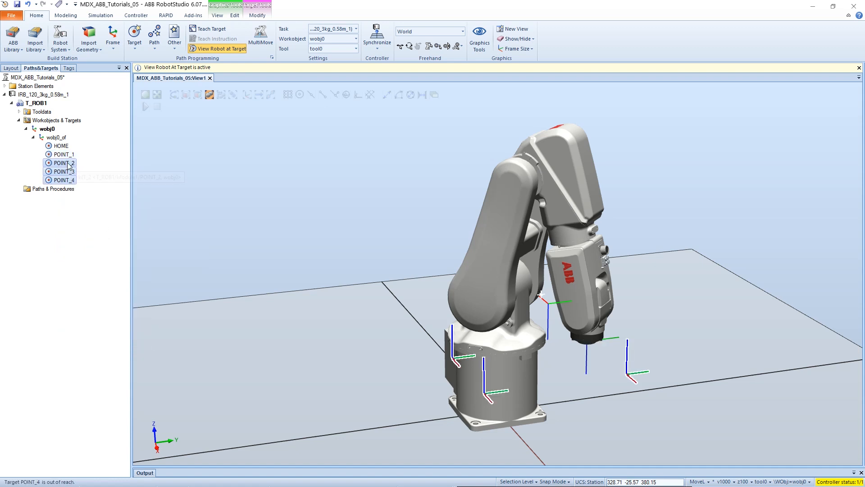
right_click(67, 163)
click(112, 241)
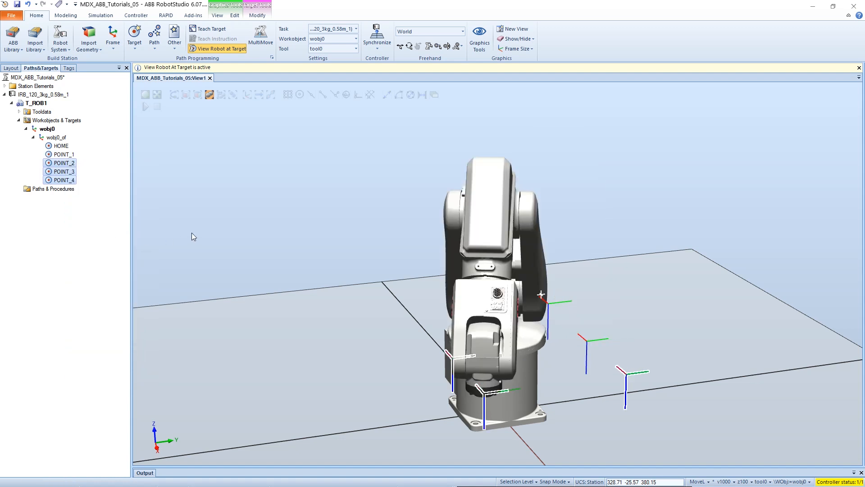
click(217, 210)
click(68, 165)
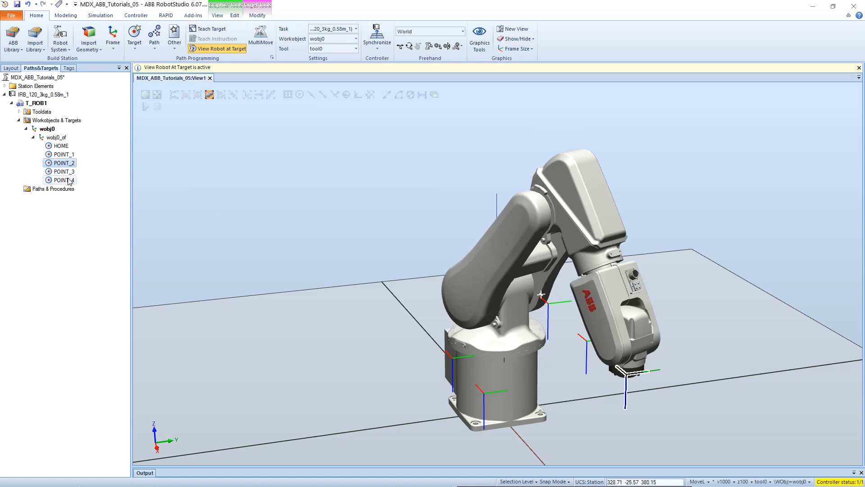
shift+click(68, 180)
right_click(69, 182)
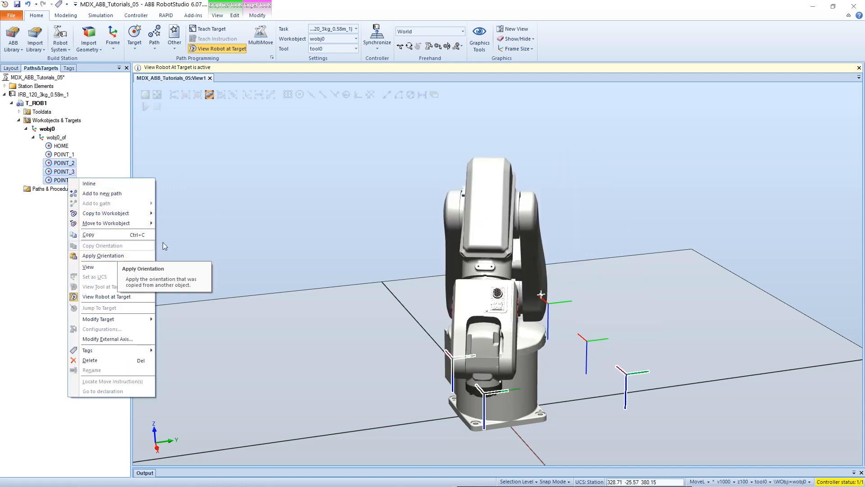
click(205, 224)
click(198, 186)
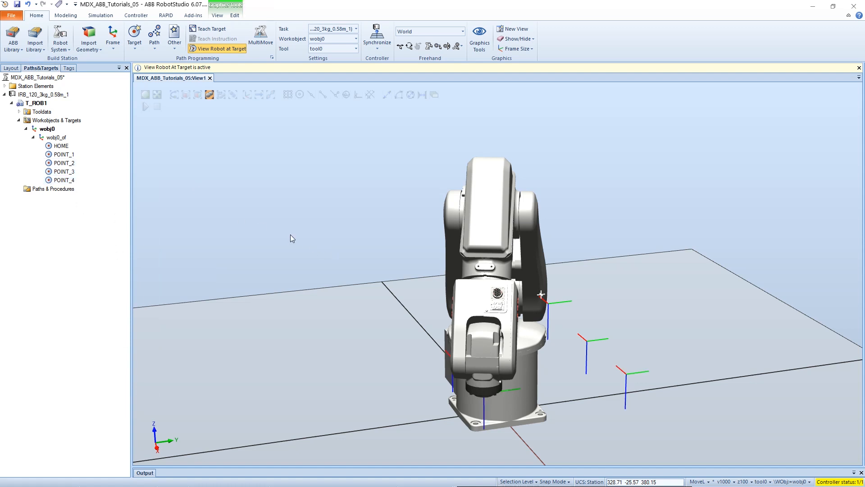
Step: View the robot at POINT_1, POINT_2, POINT_3, POINT_4 and HOME in turn to check its pose at each target
ctrl+shift+drag(288, 234, 325, 220)
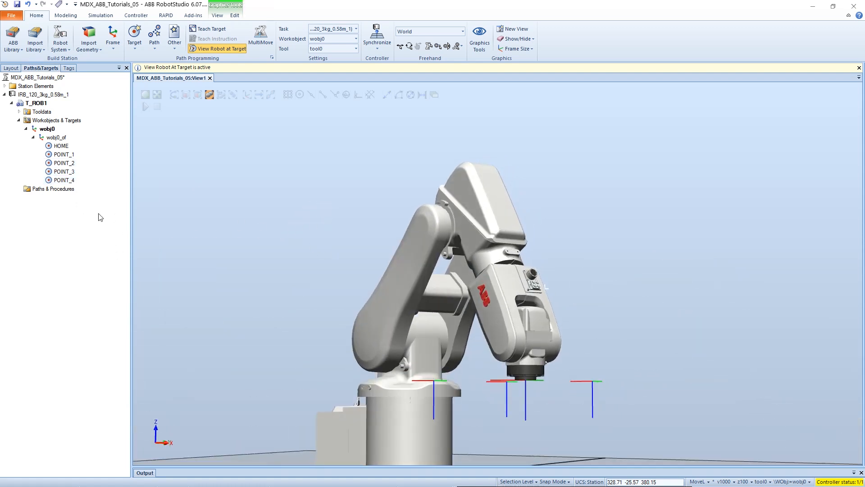
click(64, 155)
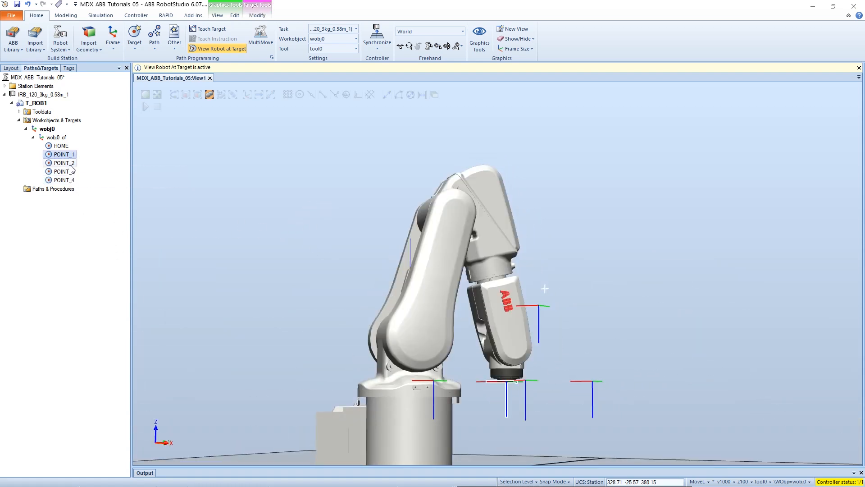
click(64, 163)
click(64, 171)
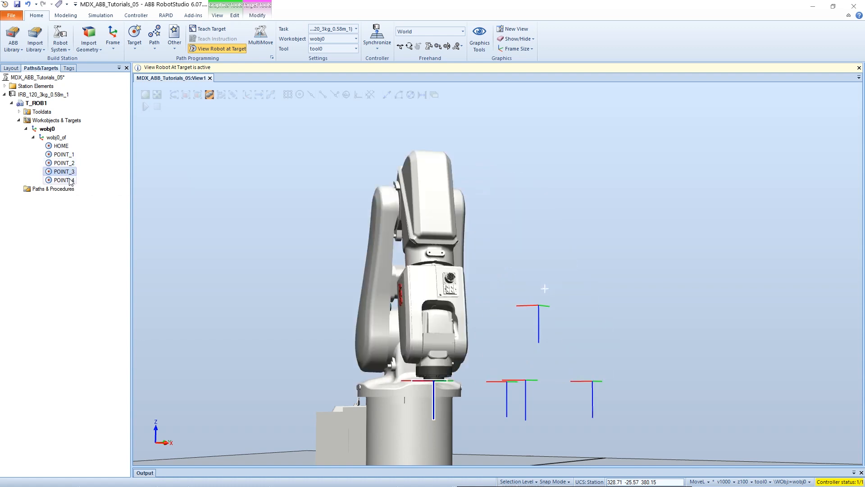
click(64, 180)
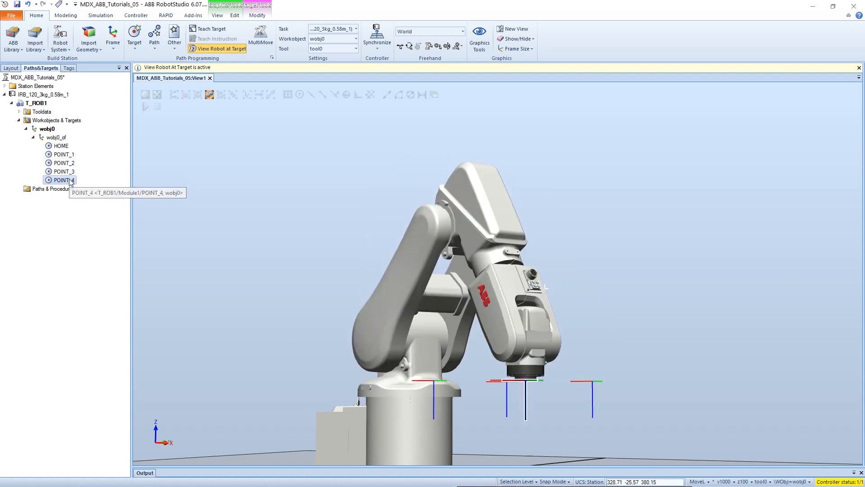
click(60, 146)
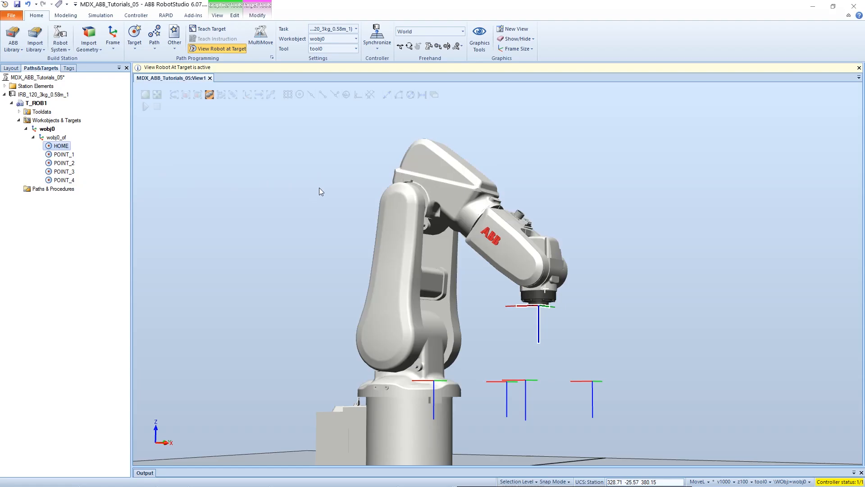